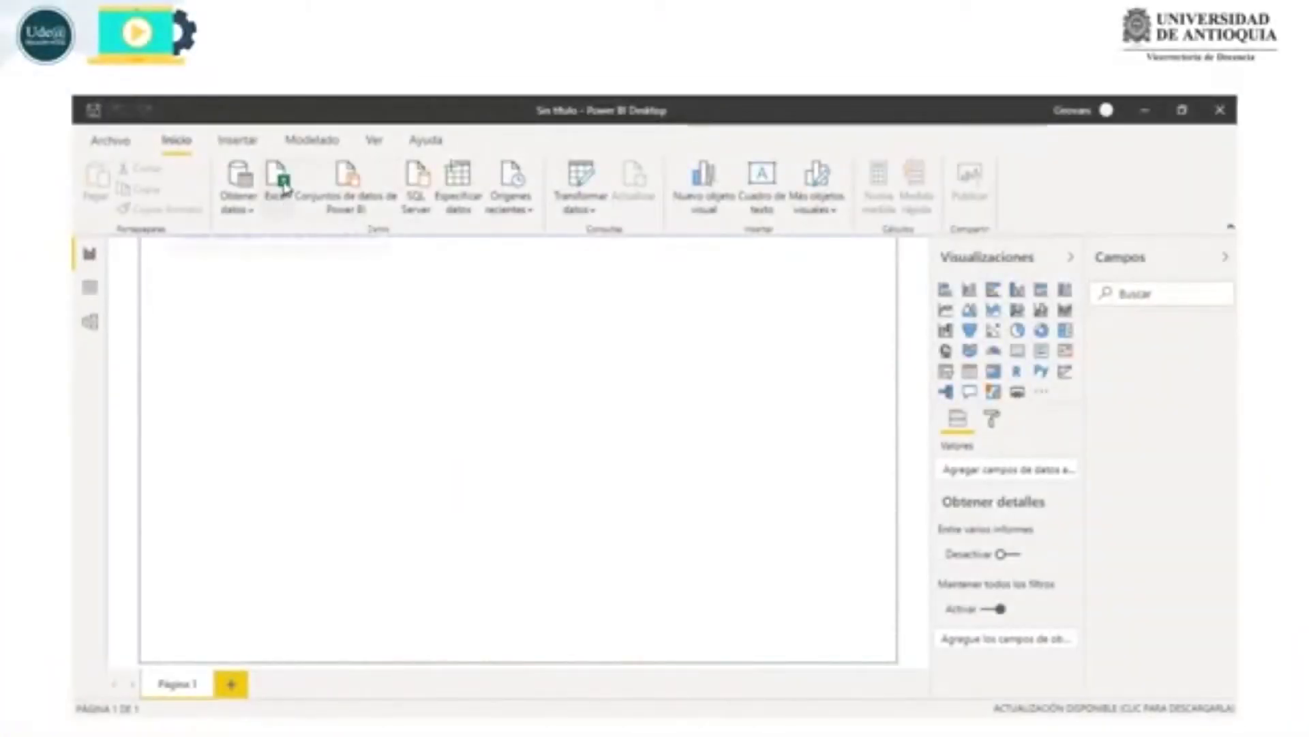
- Choose Excel on the Inicio ribbon to browse the practice workbooks folder
click(284, 186)
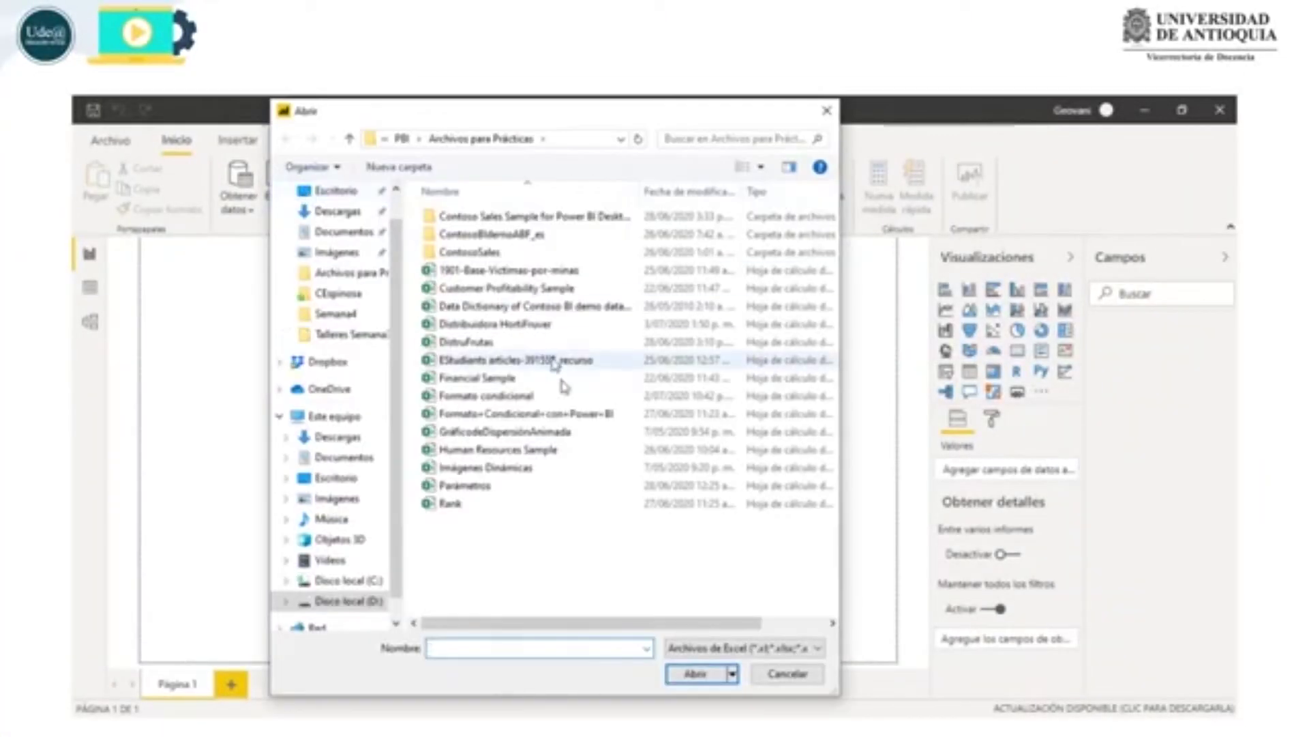
- Load TGrupos, TProductos, Tvendedores and Tventas from Distribuidora HortiFruver.xlsx, then view the model
double_click(515, 328)
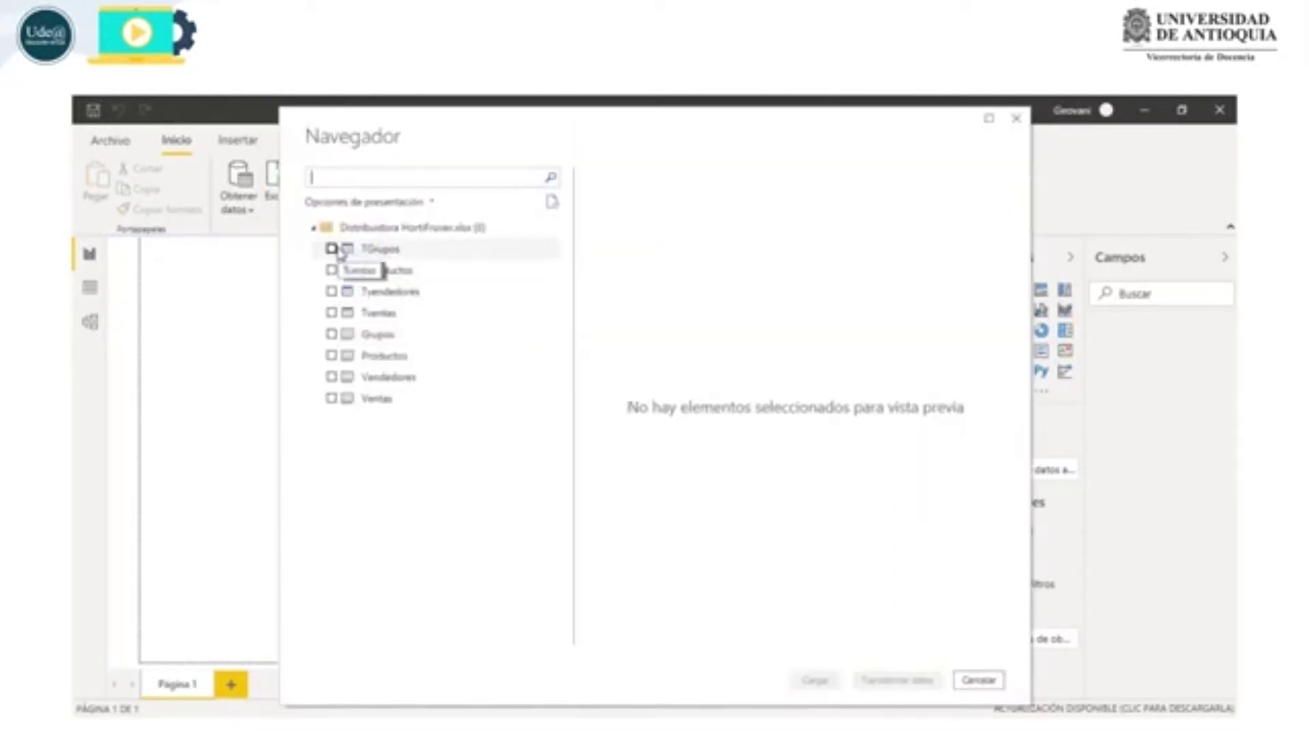
click(332, 249)
click(332, 270)
click(332, 291)
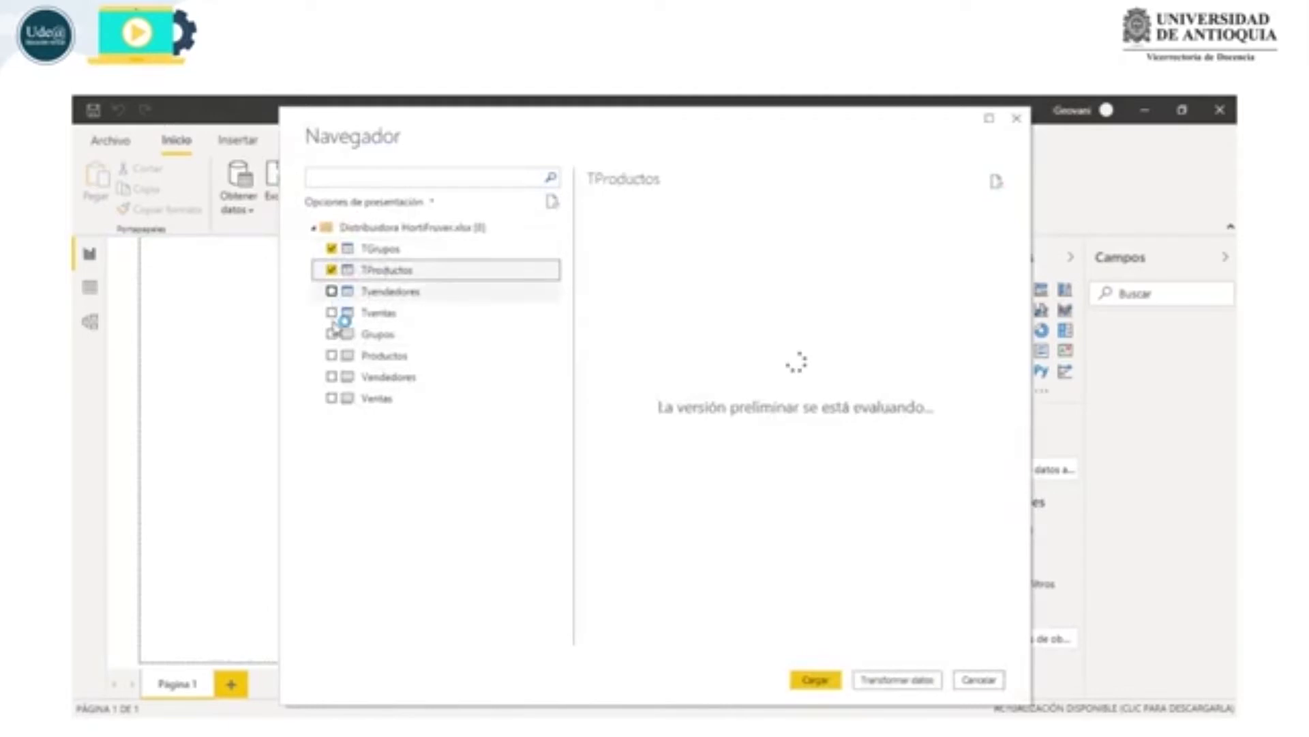
click(332, 313)
click(831, 680)
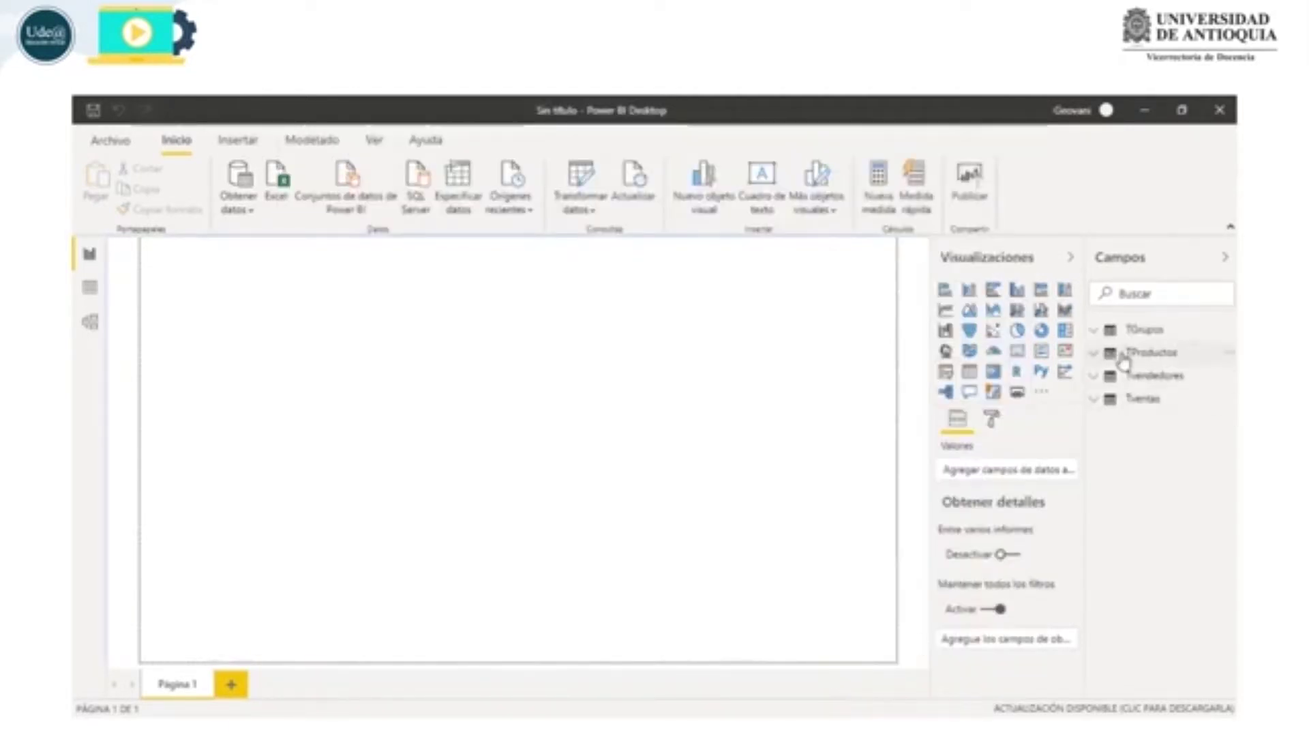
click(89, 322)
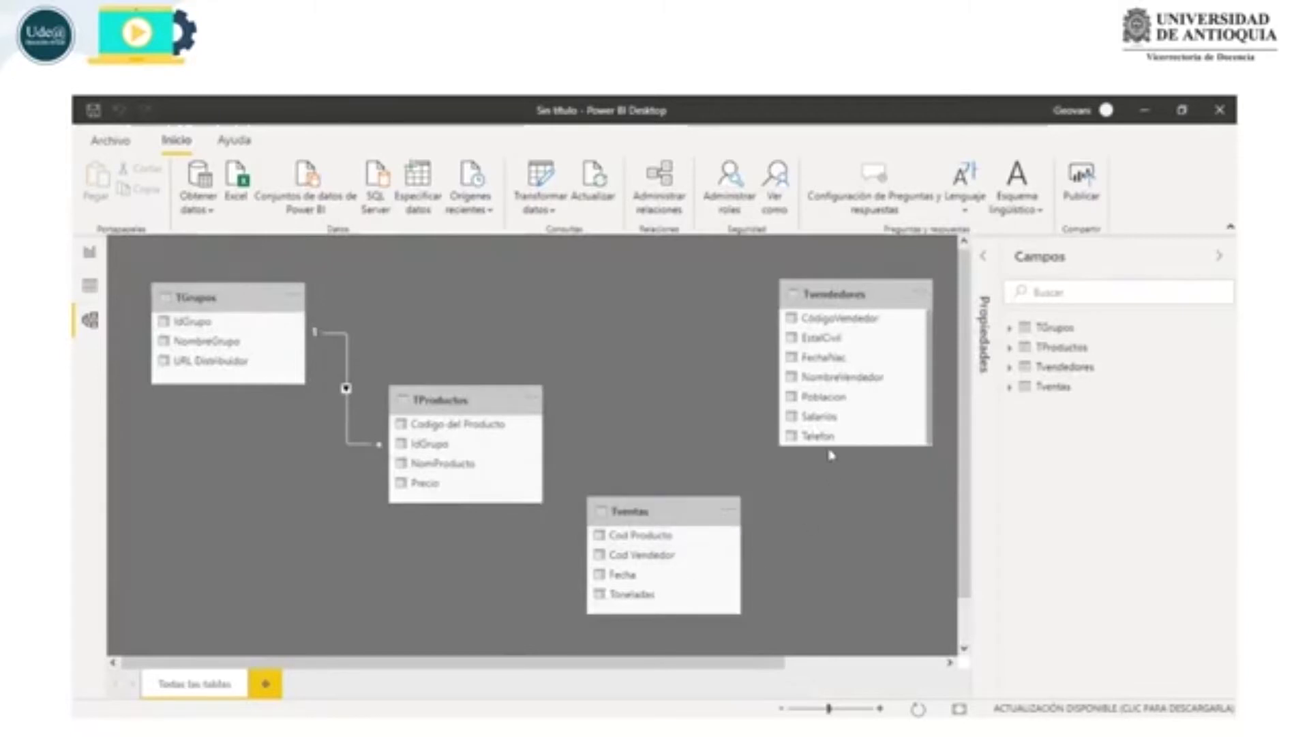
- Build a full-canvas table of NomProducto and Toneladas, which repeats 6864730 for every product
click(90, 253)
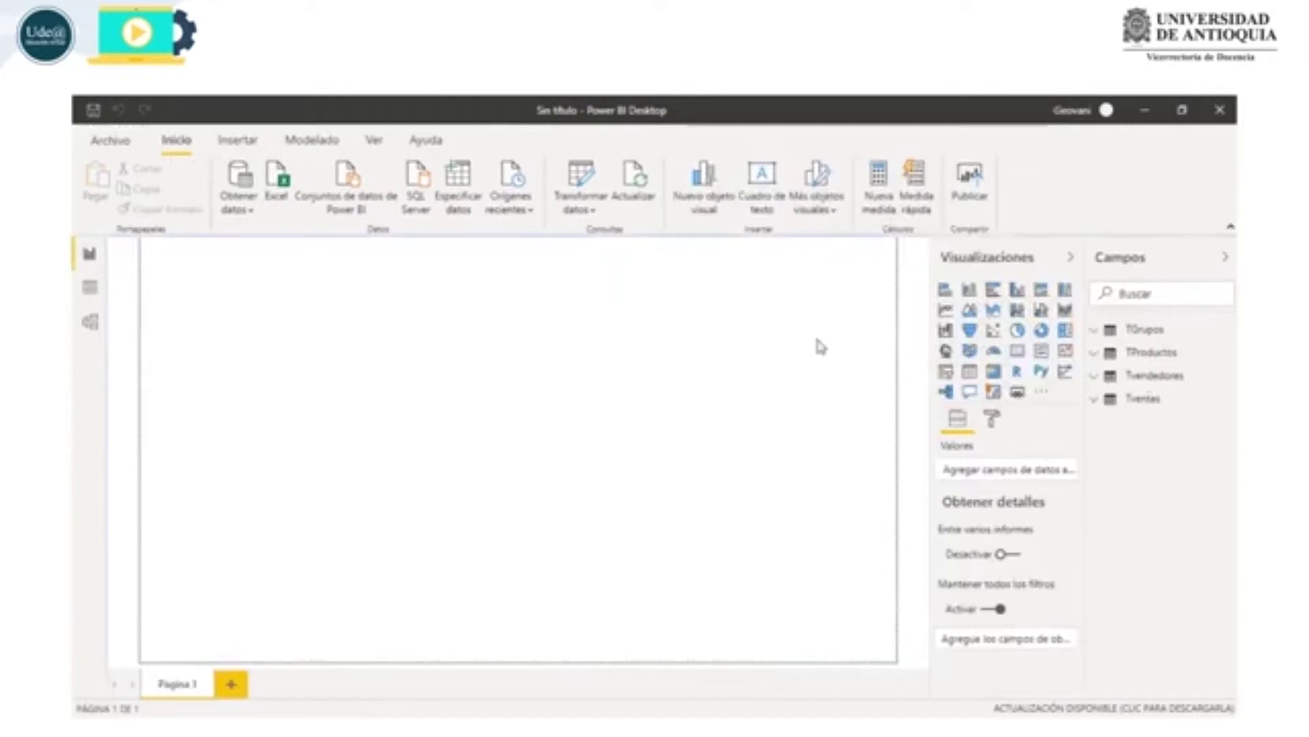
click(1104, 356)
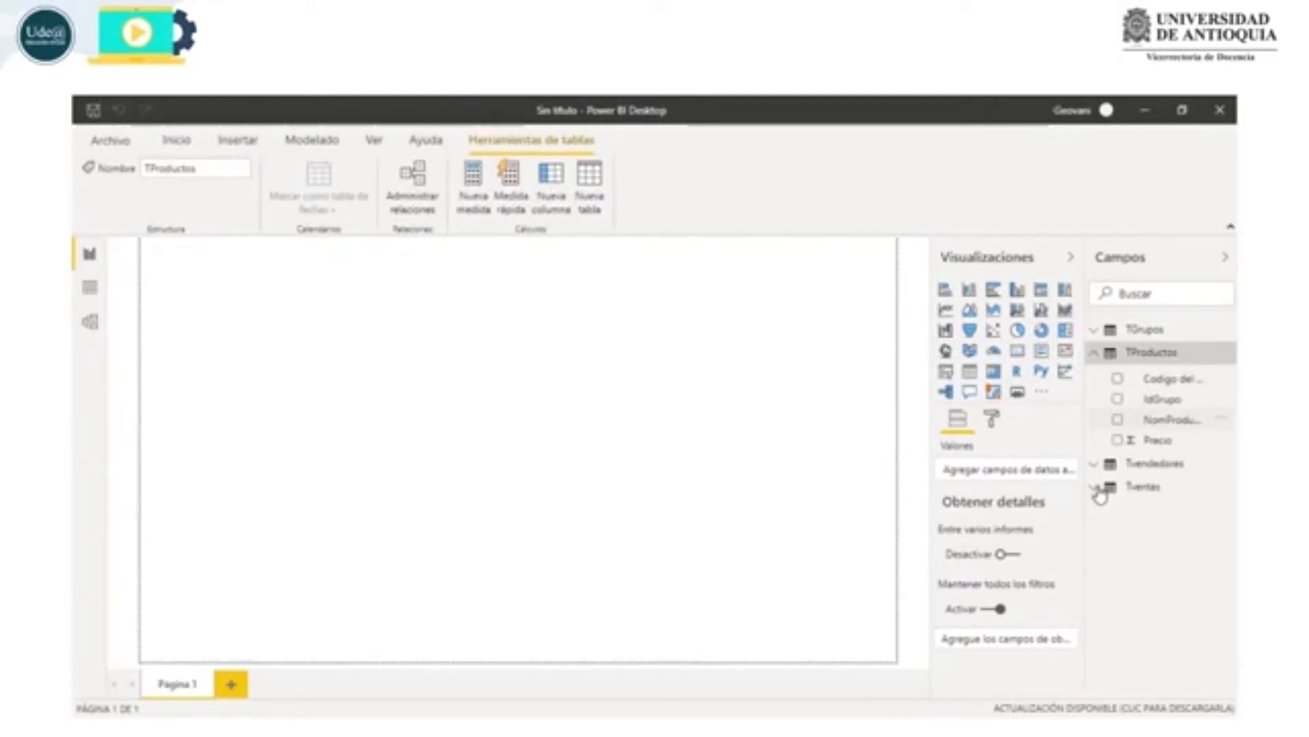
click(1099, 490)
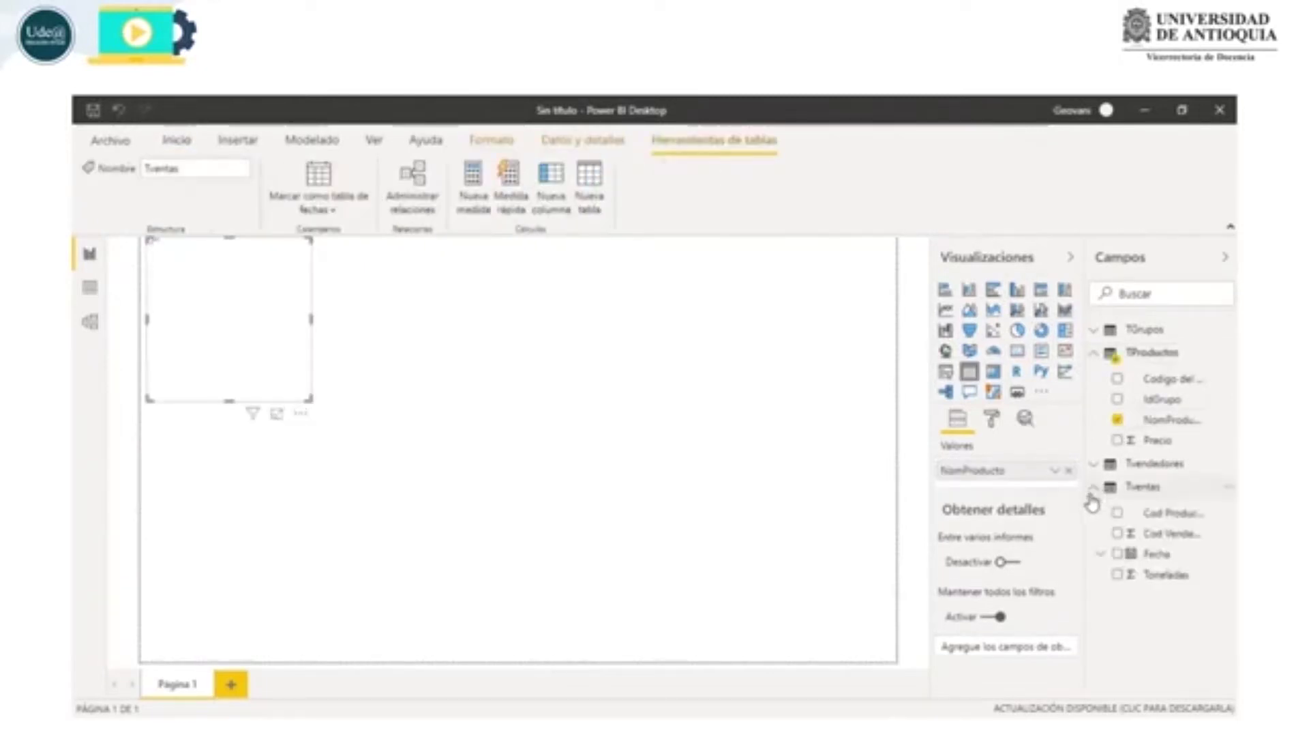
click(1117, 575)
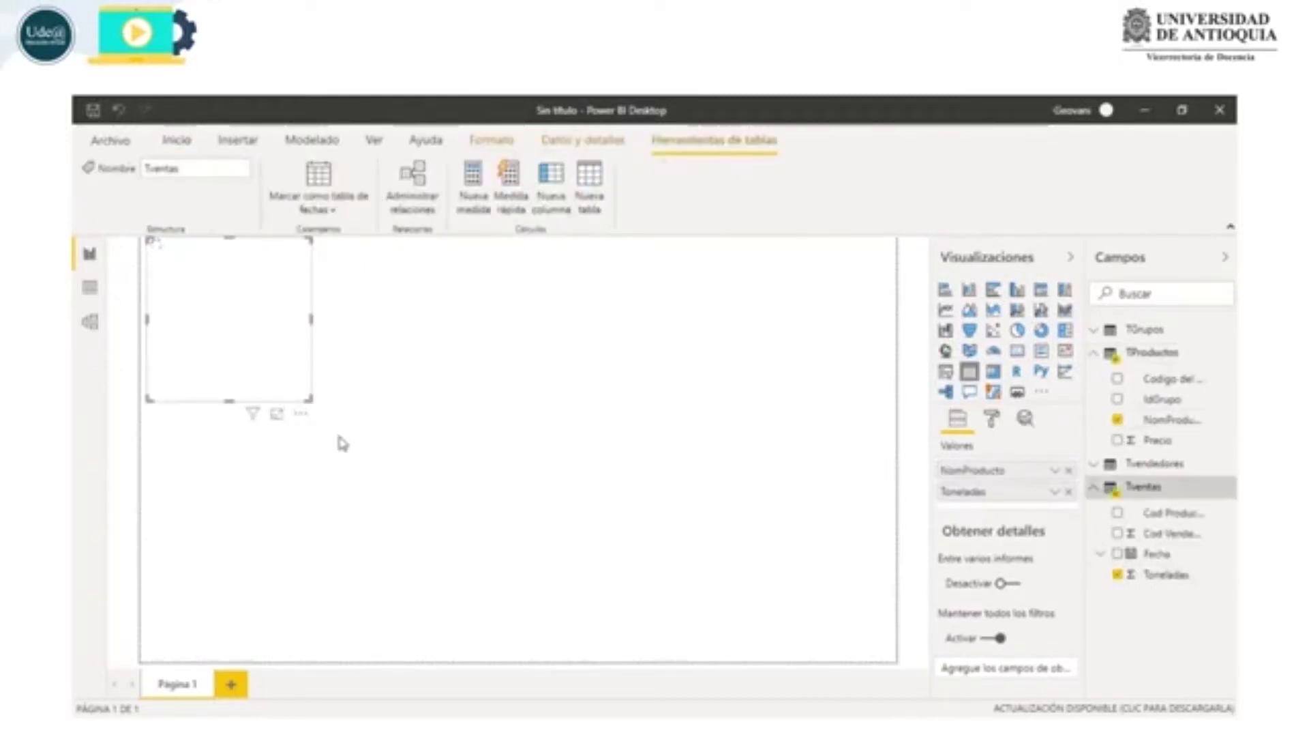
click(277, 416)
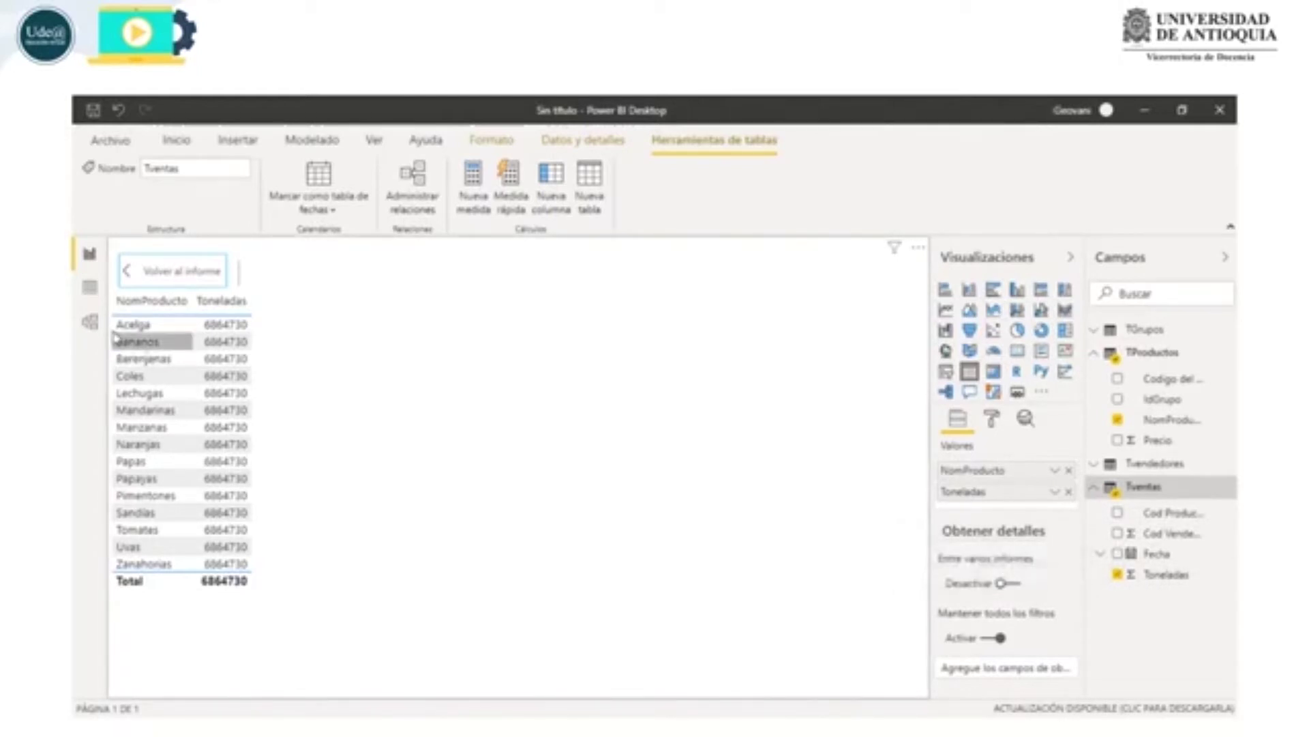
click(90, 321)
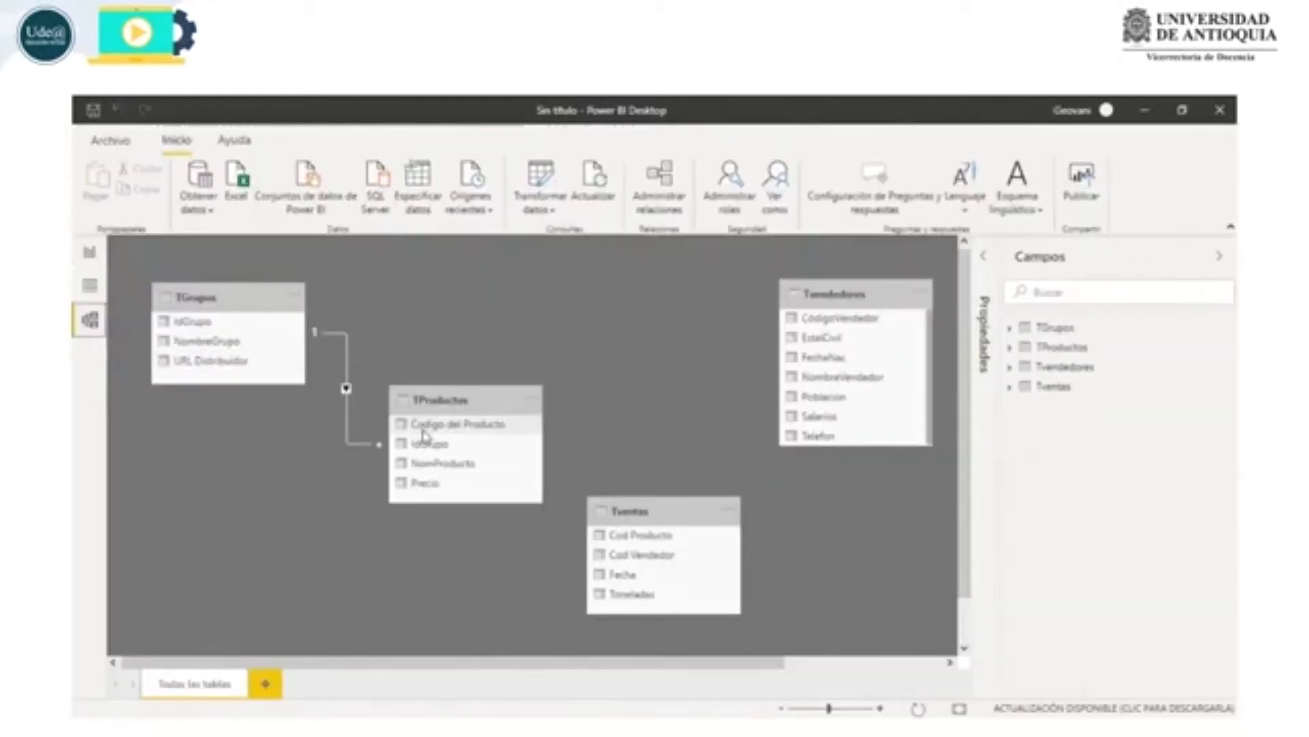
- Relate TProductos Codigo del Producto to Tventas Cod Producto and return to the report table
drag(432, 432, 641, 543)
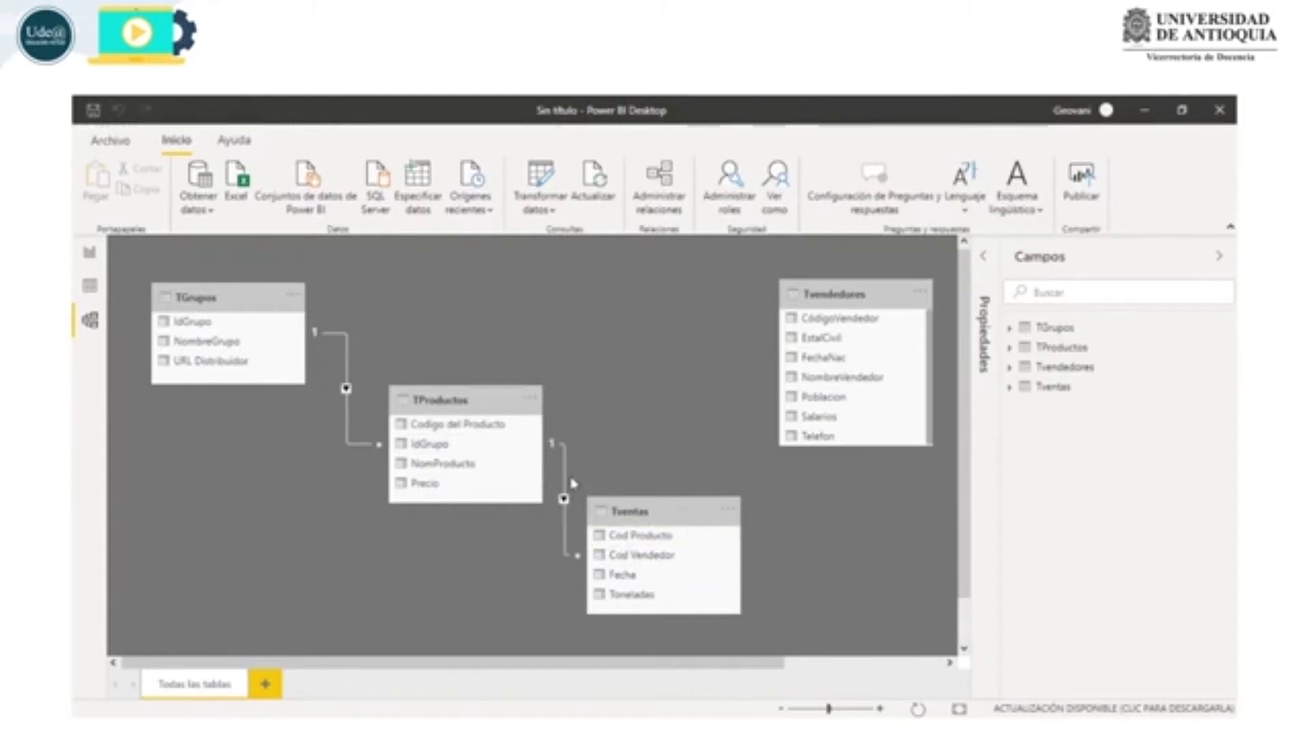
click(89, 254)
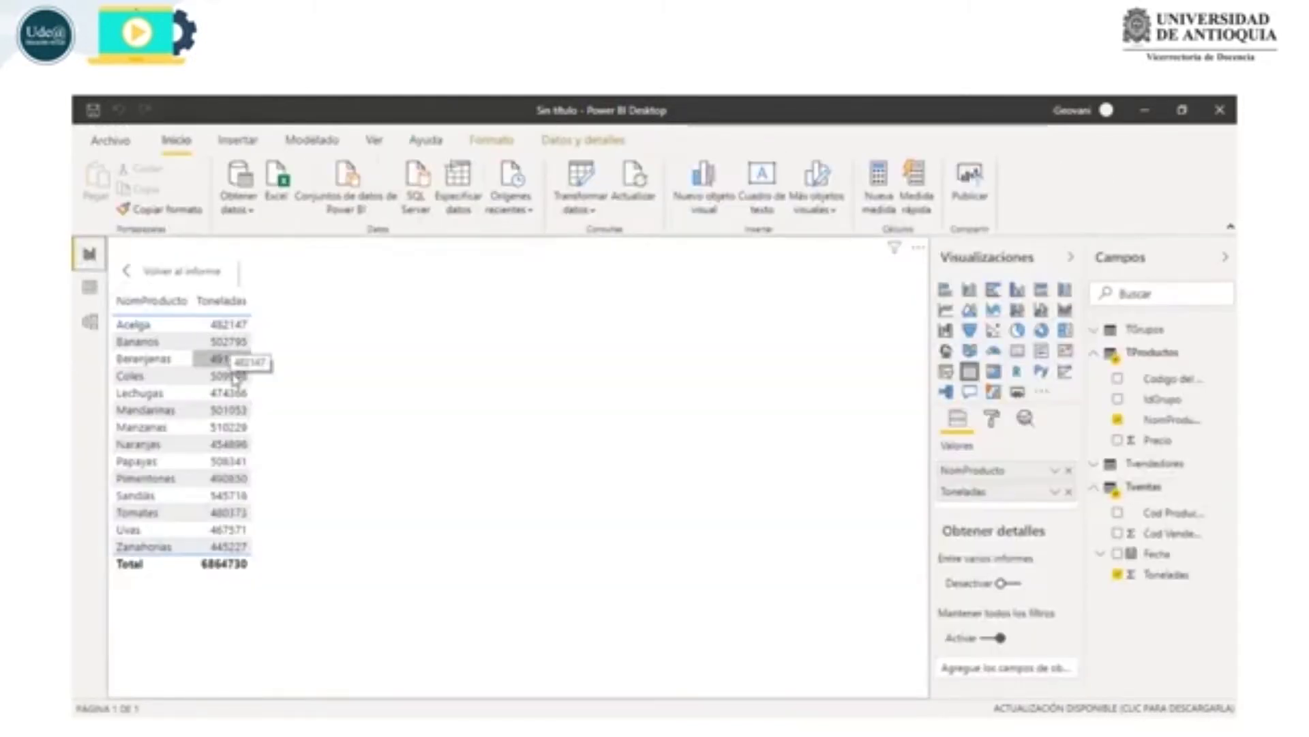
- Give Toneladas thousands separators and add Toneladas as a second table column
click(219, 572)
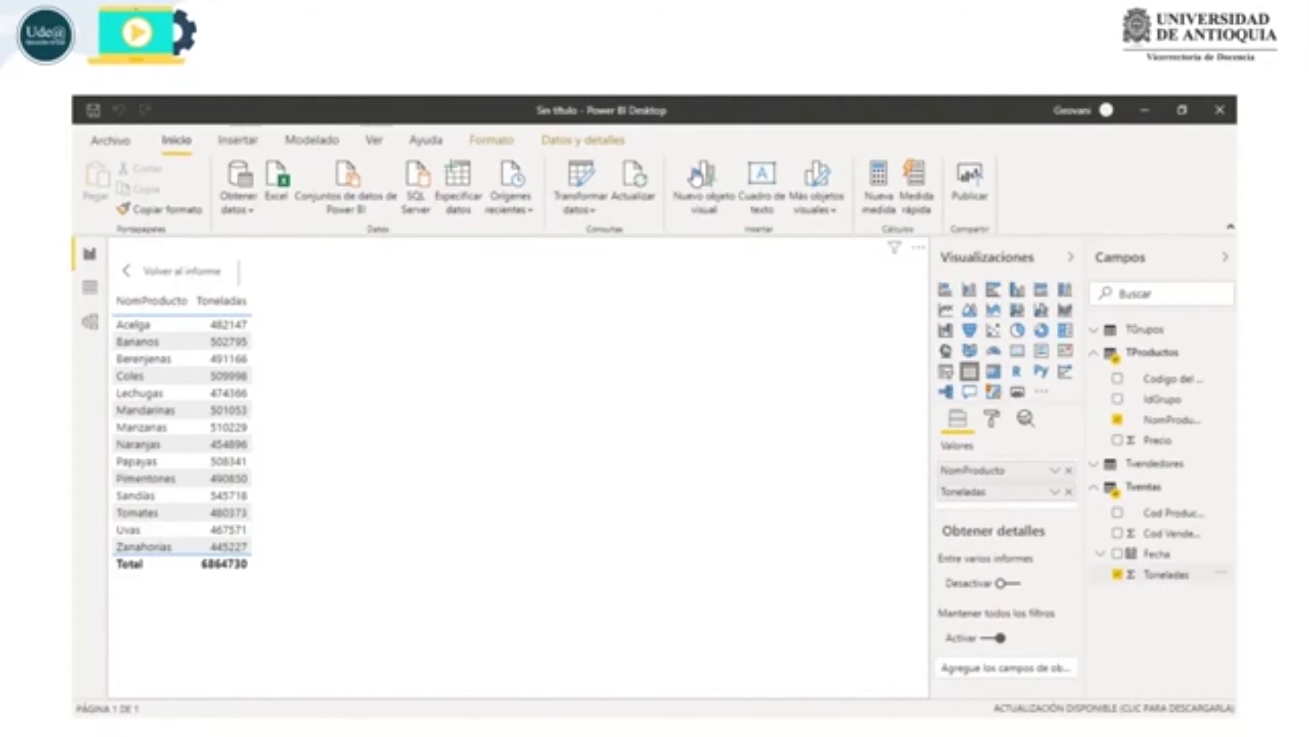
click(353, 203)
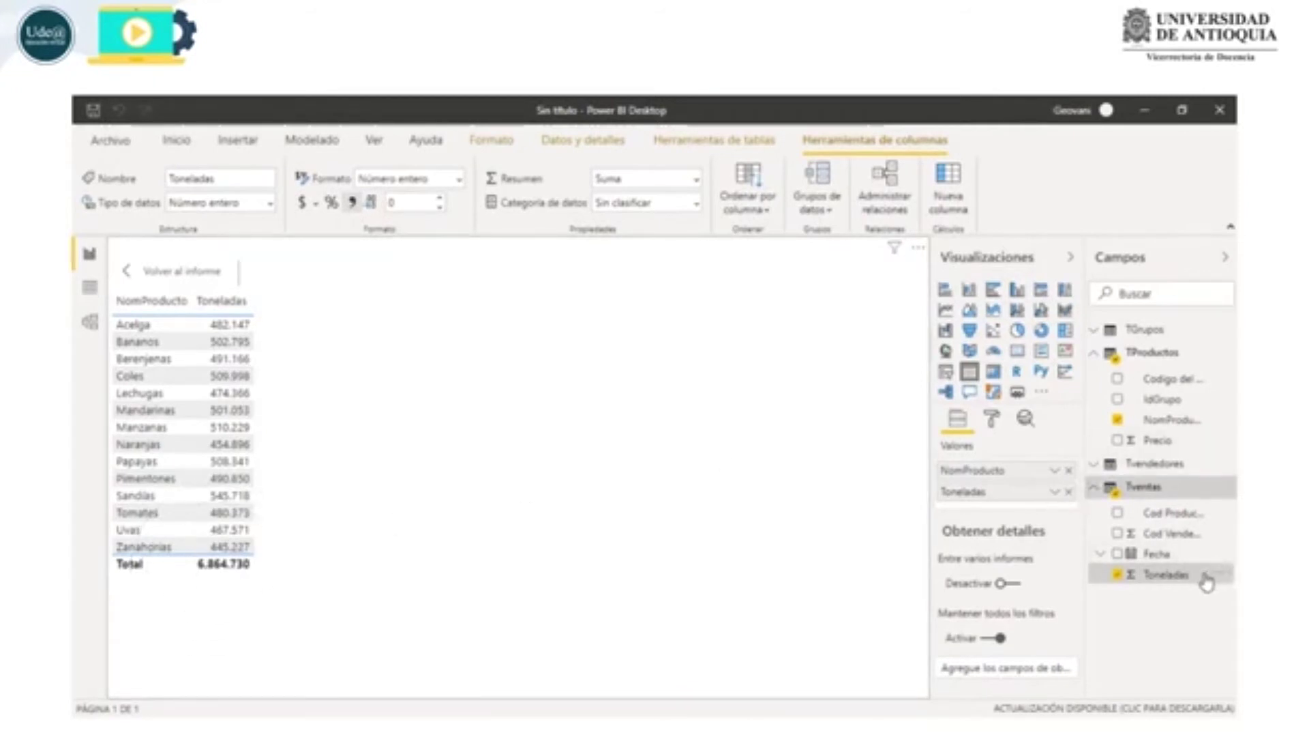
drag(1190, 578, 1023, 515)
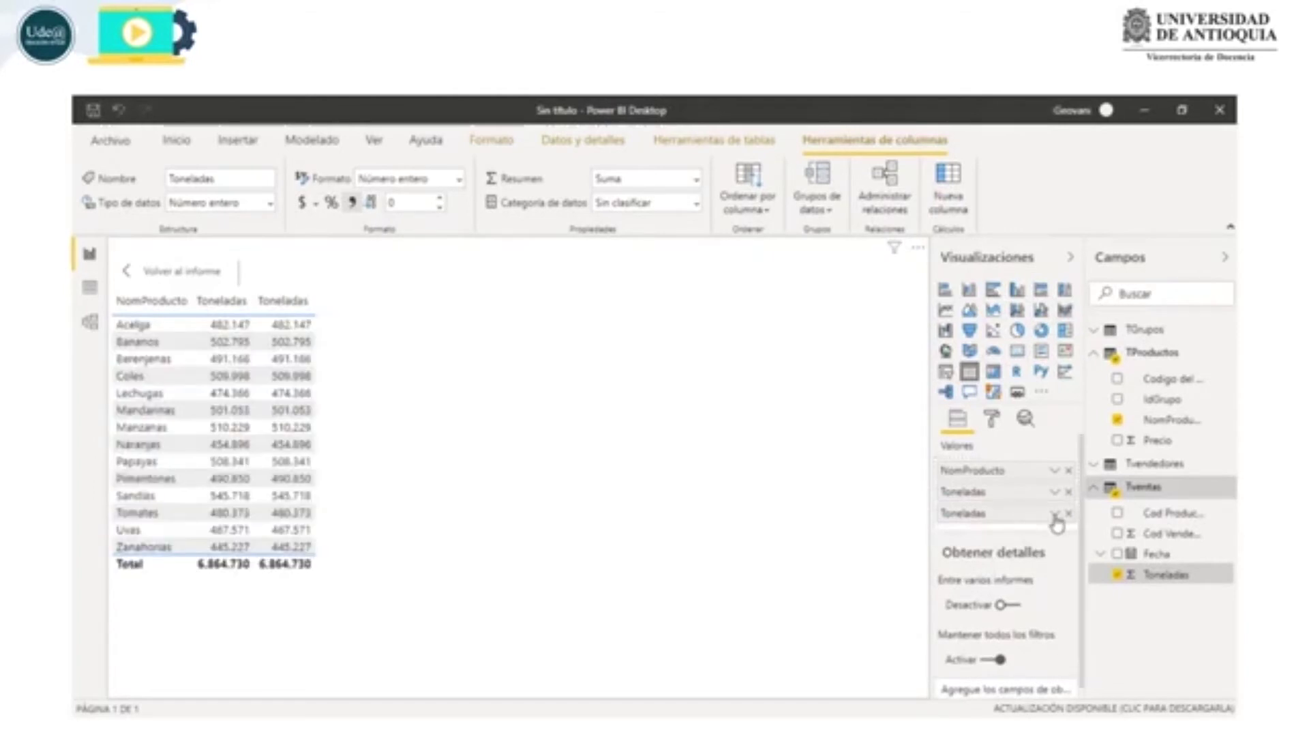
click(1055, 513)
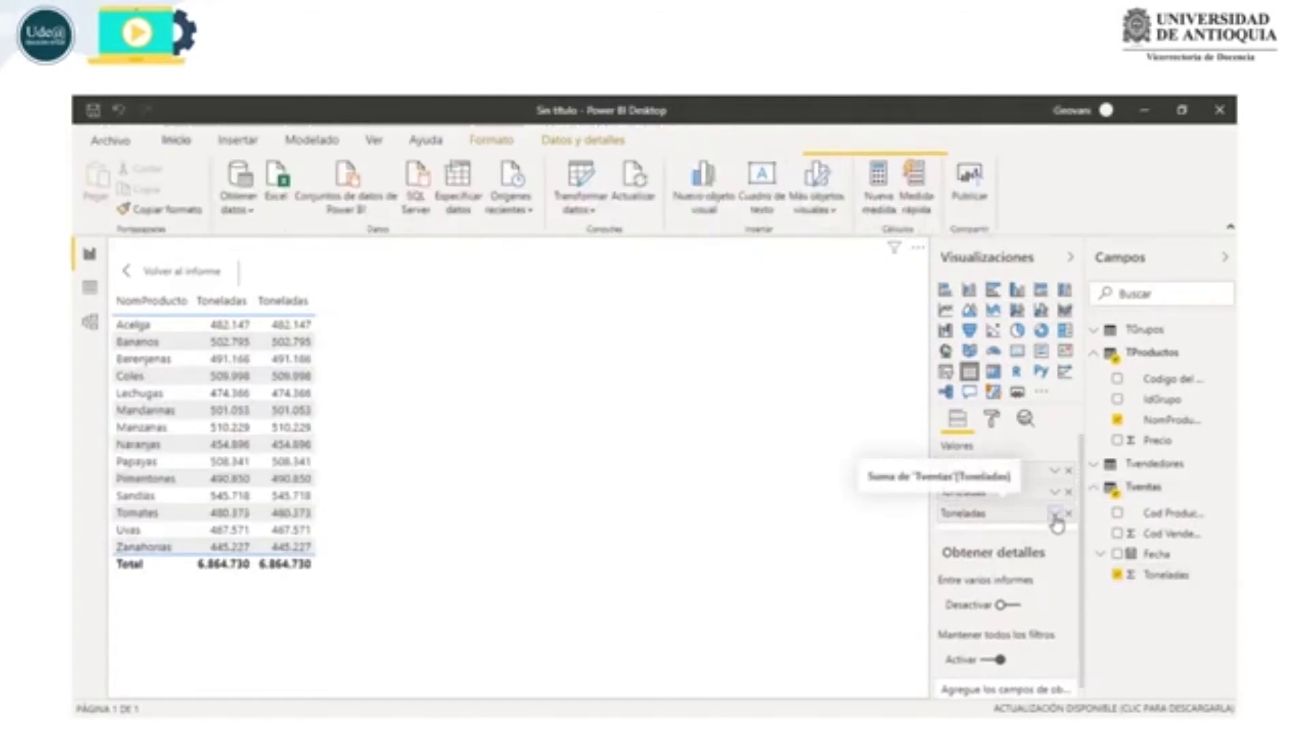
- Show the second Toneladas column as percent of grand total, then reach Toneladas' conditional formatting menu
mouse_move(1091, 492)
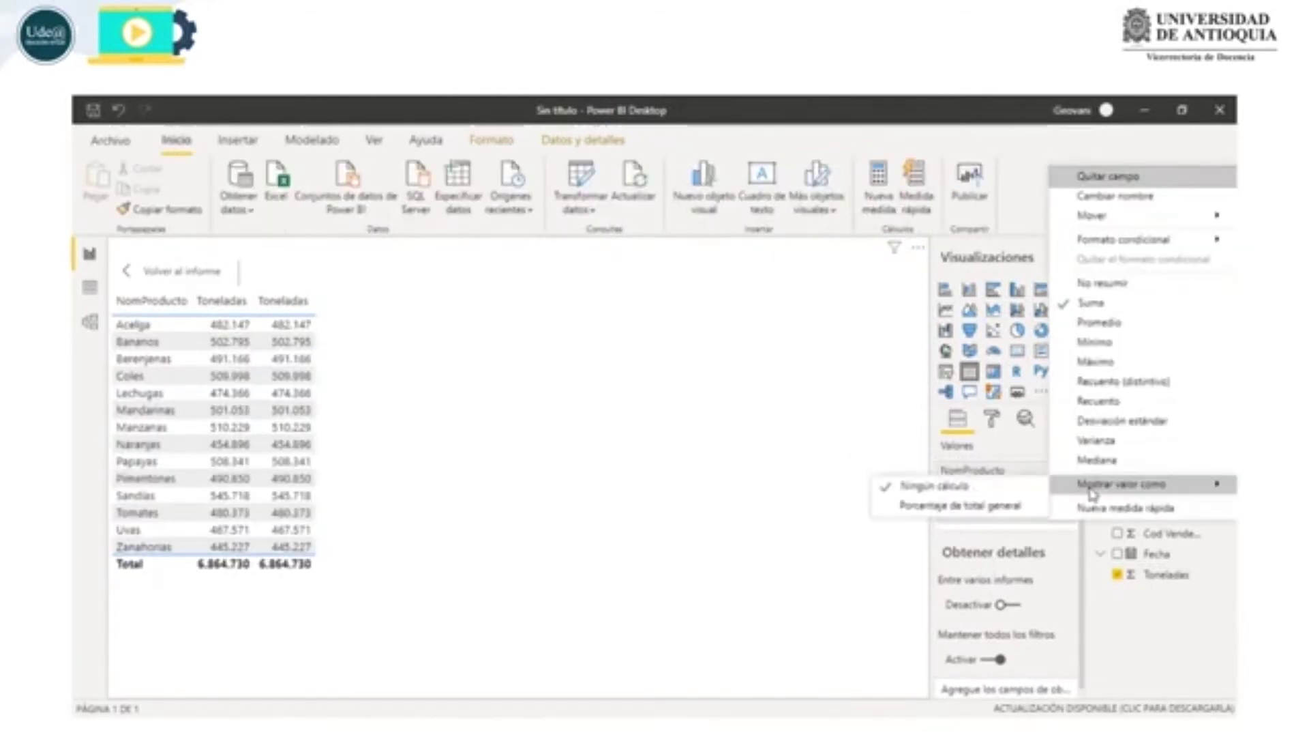
click(988, 506)
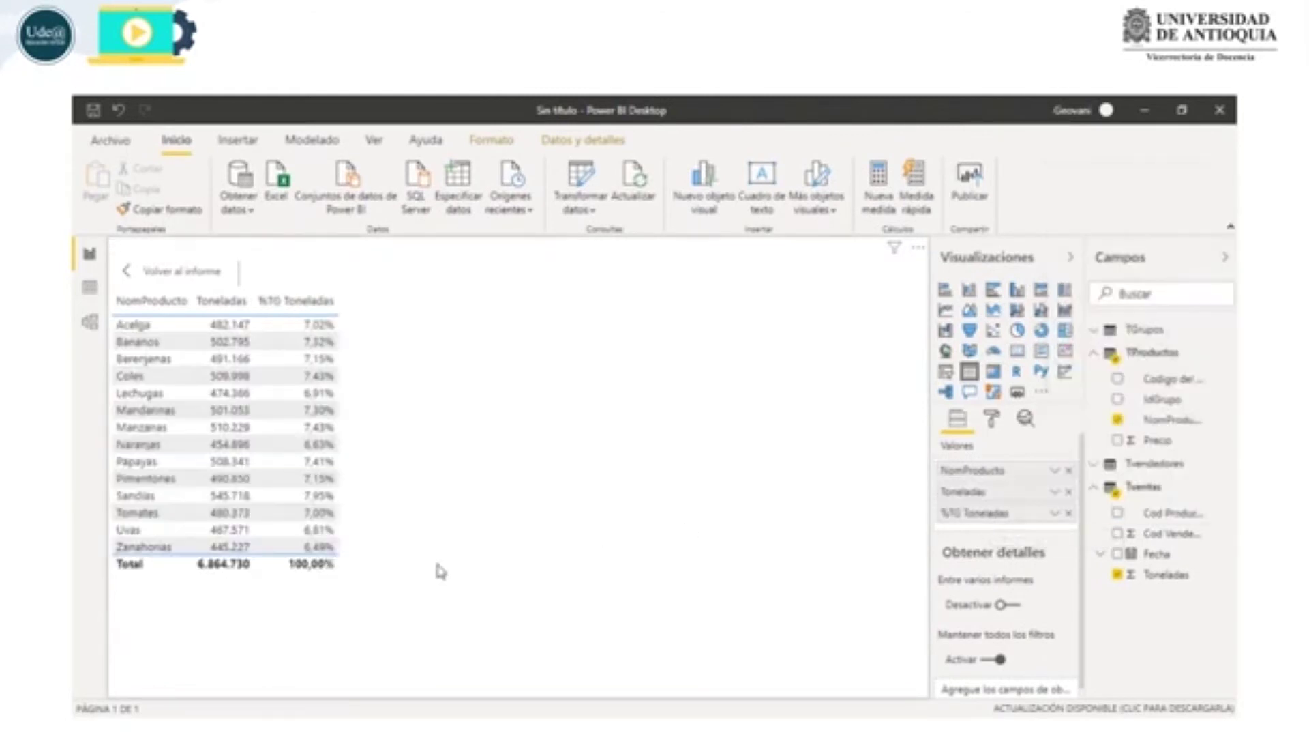
click(213, 570)
click(326, 569)
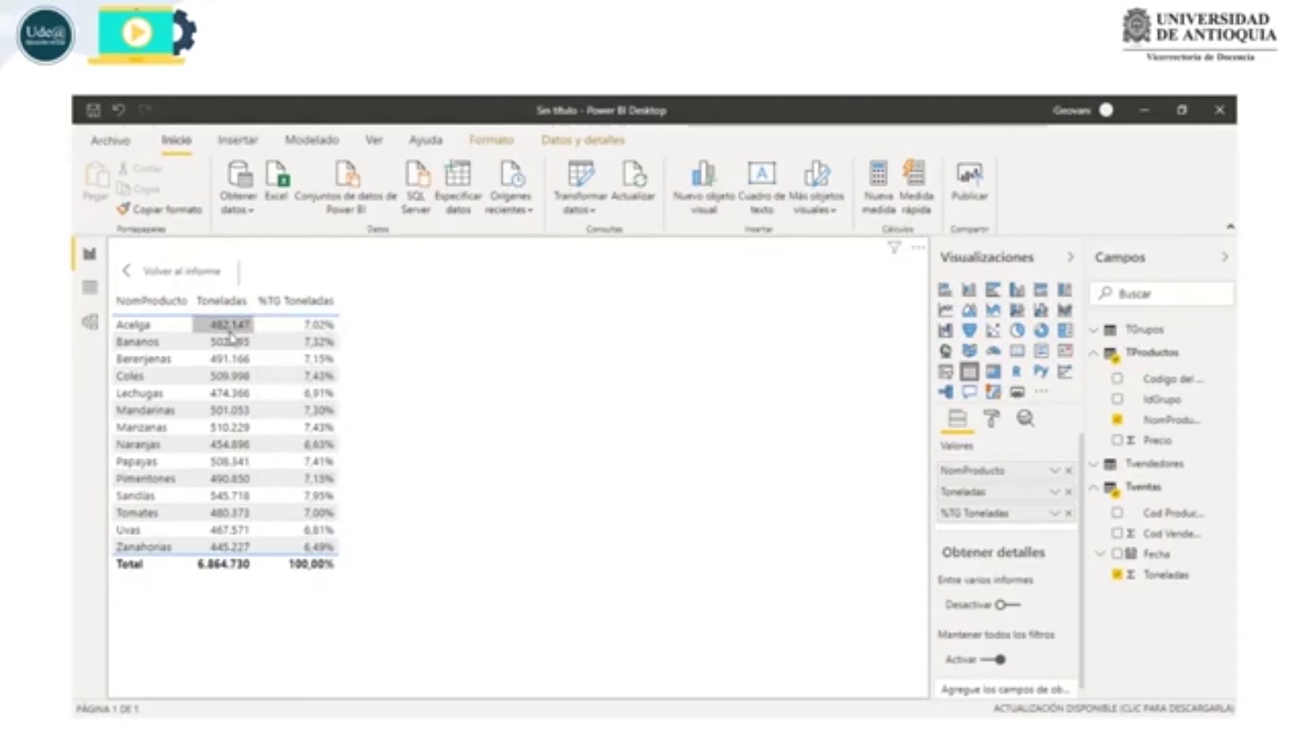
click(1056, 492)
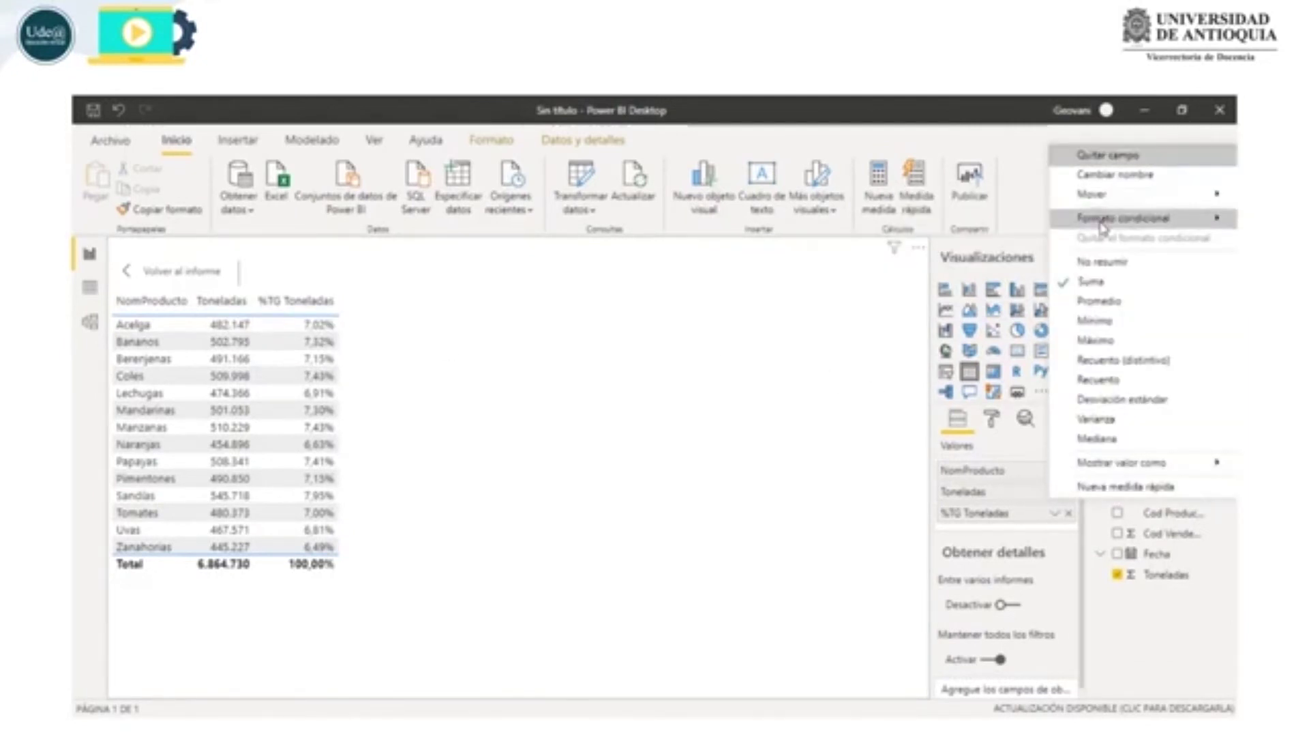
mouse_move(1102, 226)
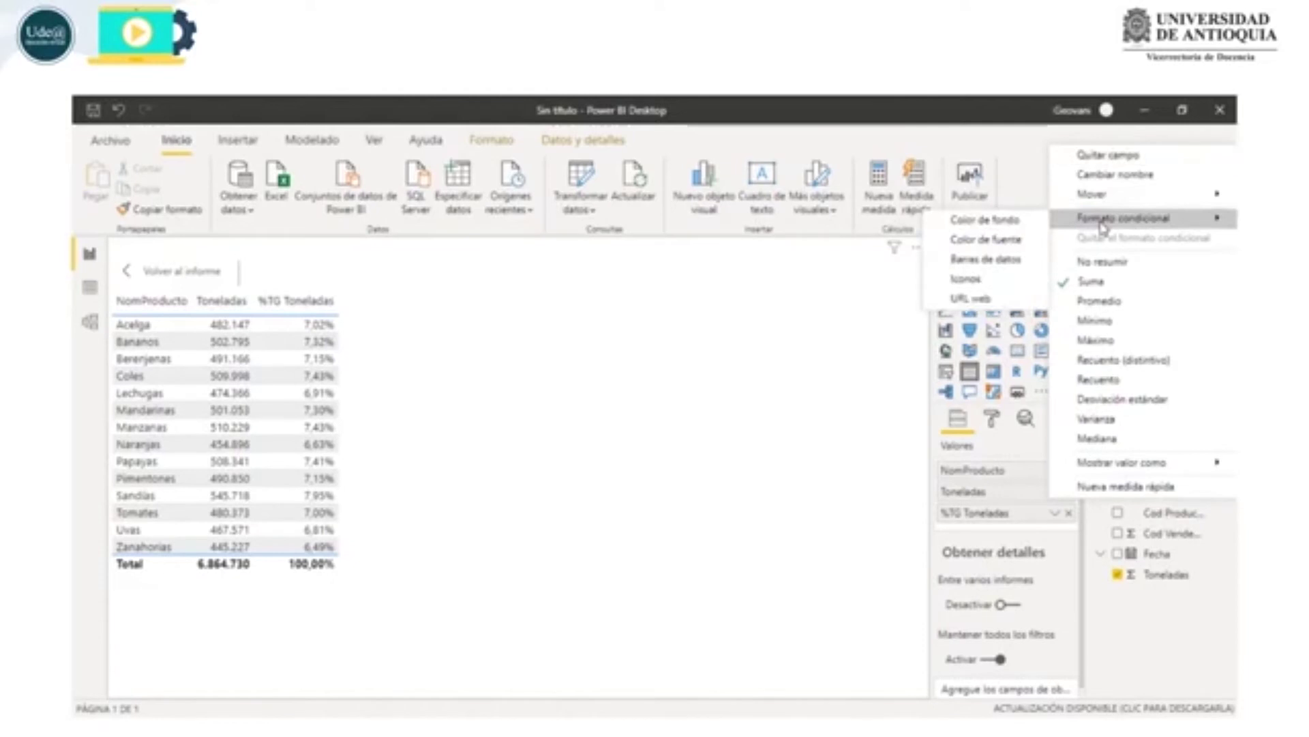
- Set a Toneladas background colour scale on Suma with red minimum and navy maximum
click(1010, 223)
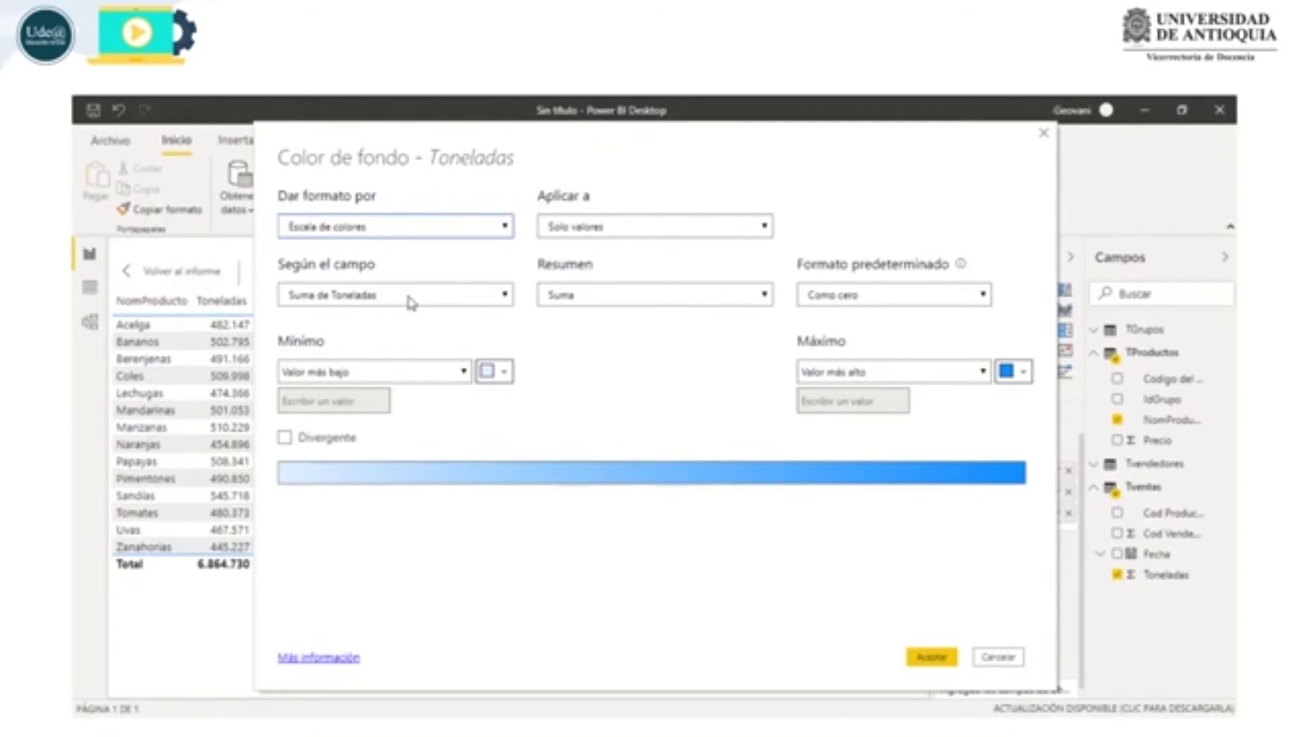
click(595, 300)
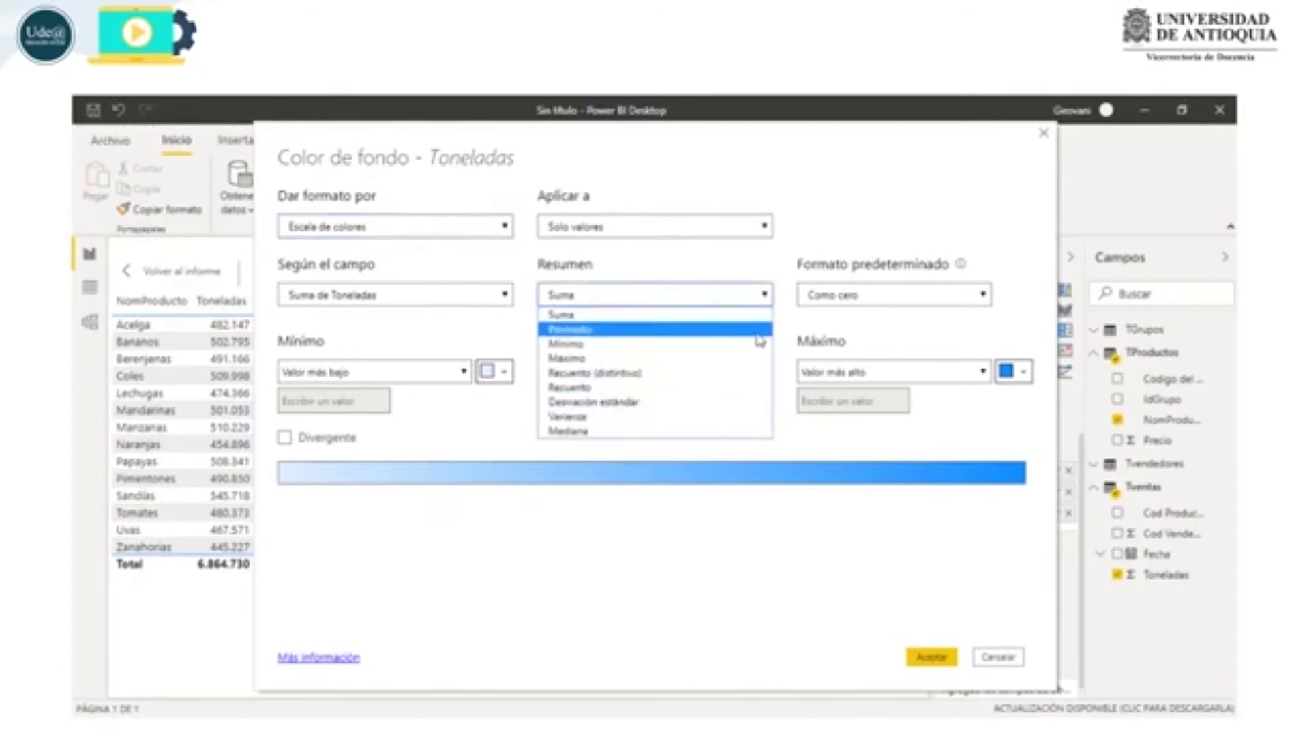
click(781, 313)
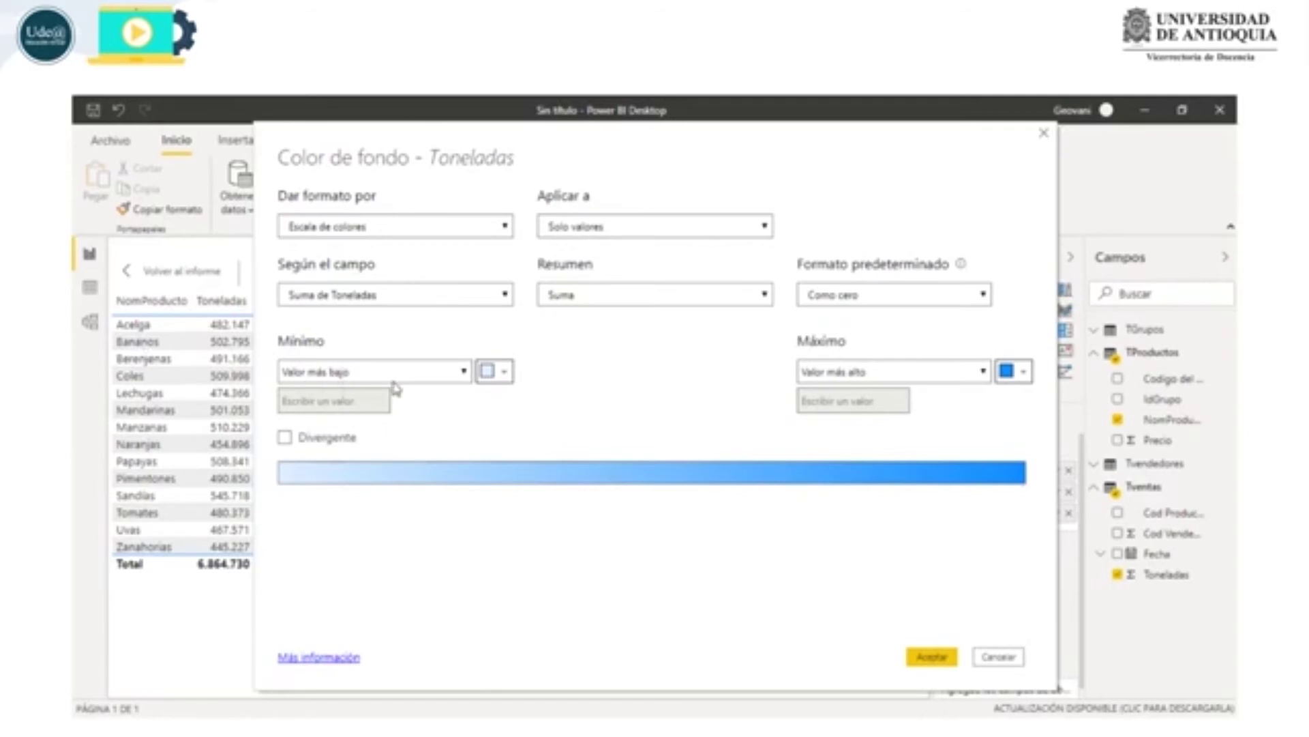
click(496, 373)
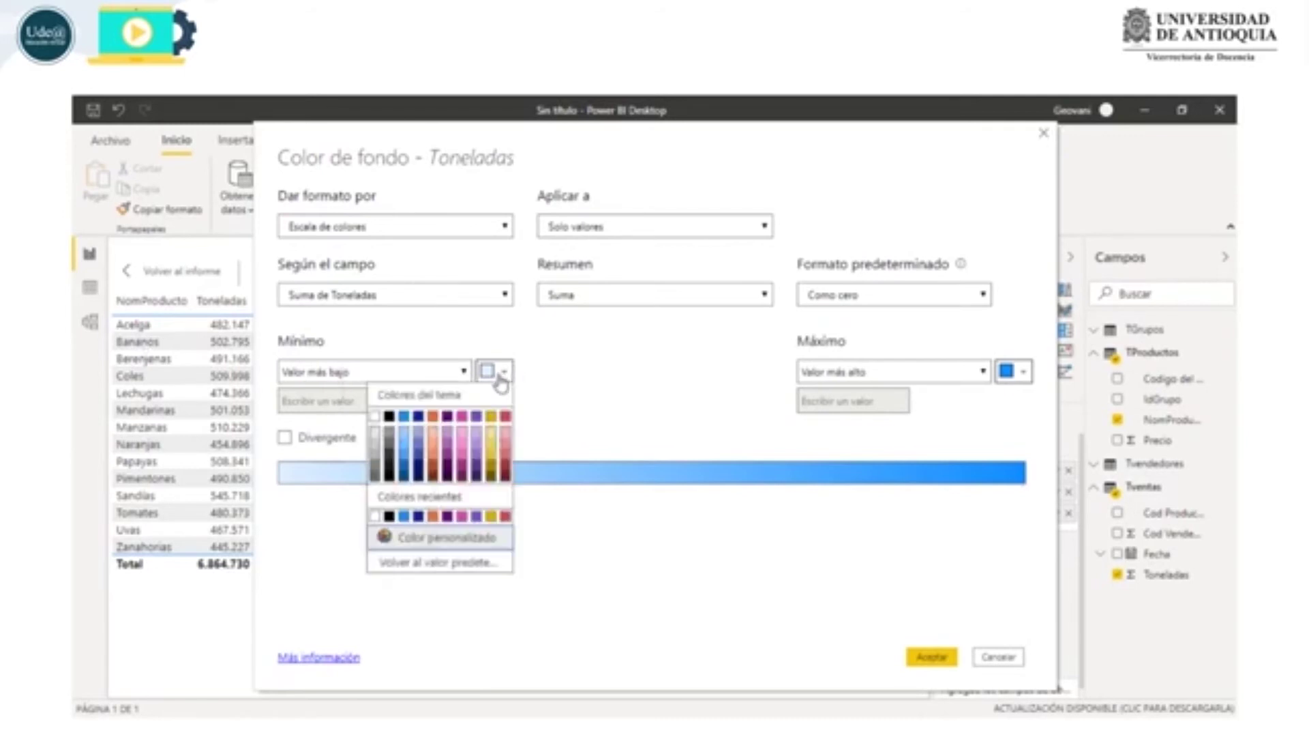
click(505, 418)
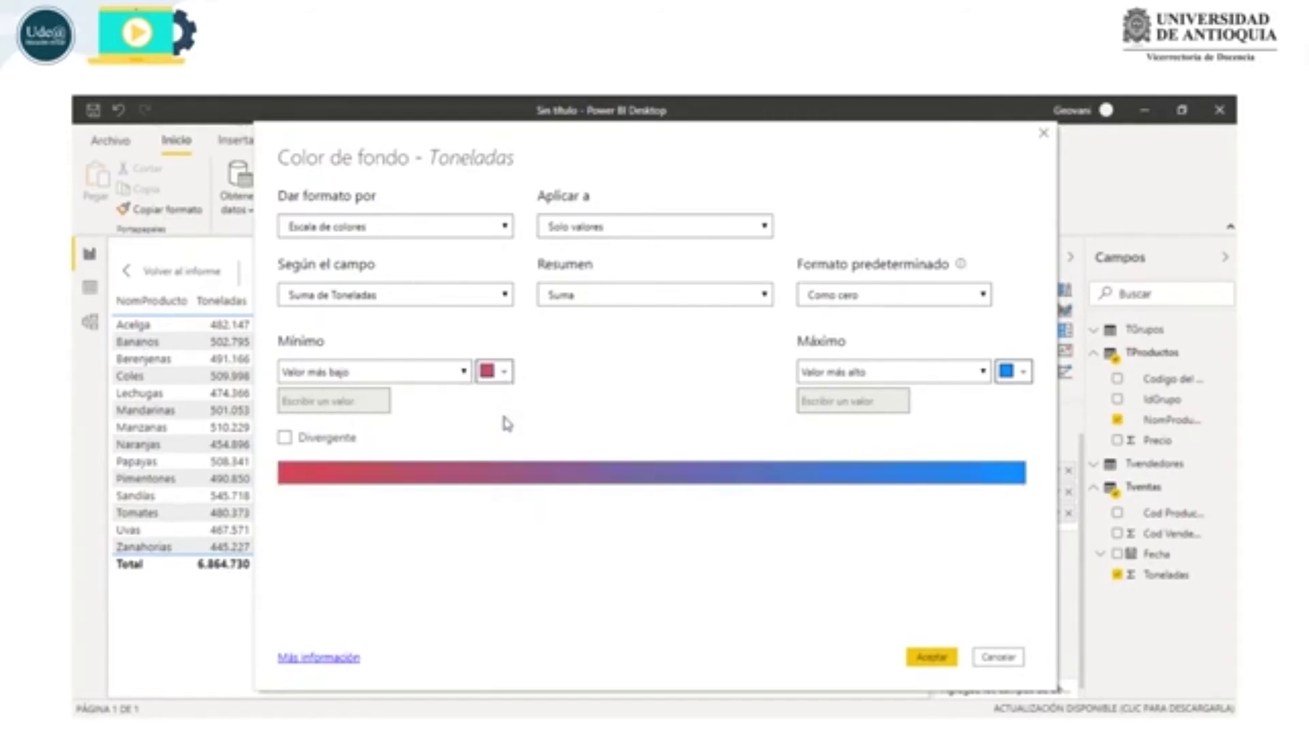
click(1015, 373)
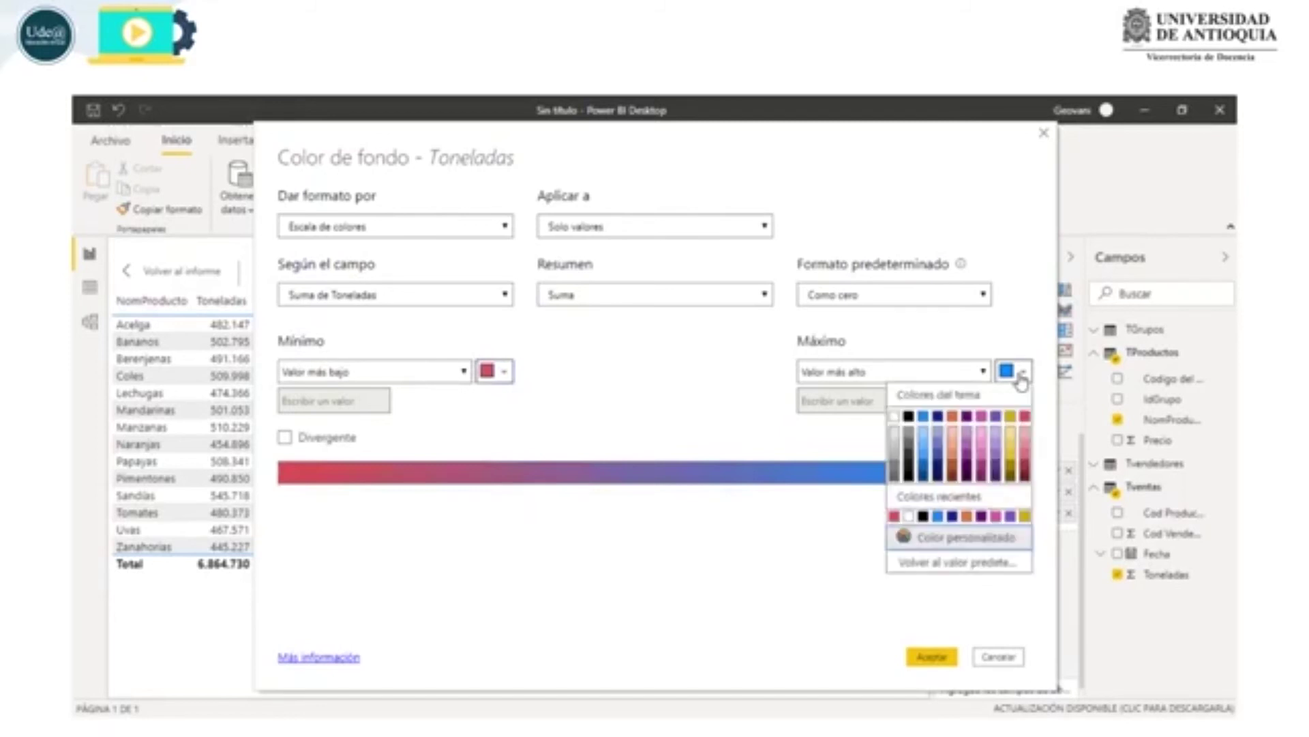
click(952, 516)
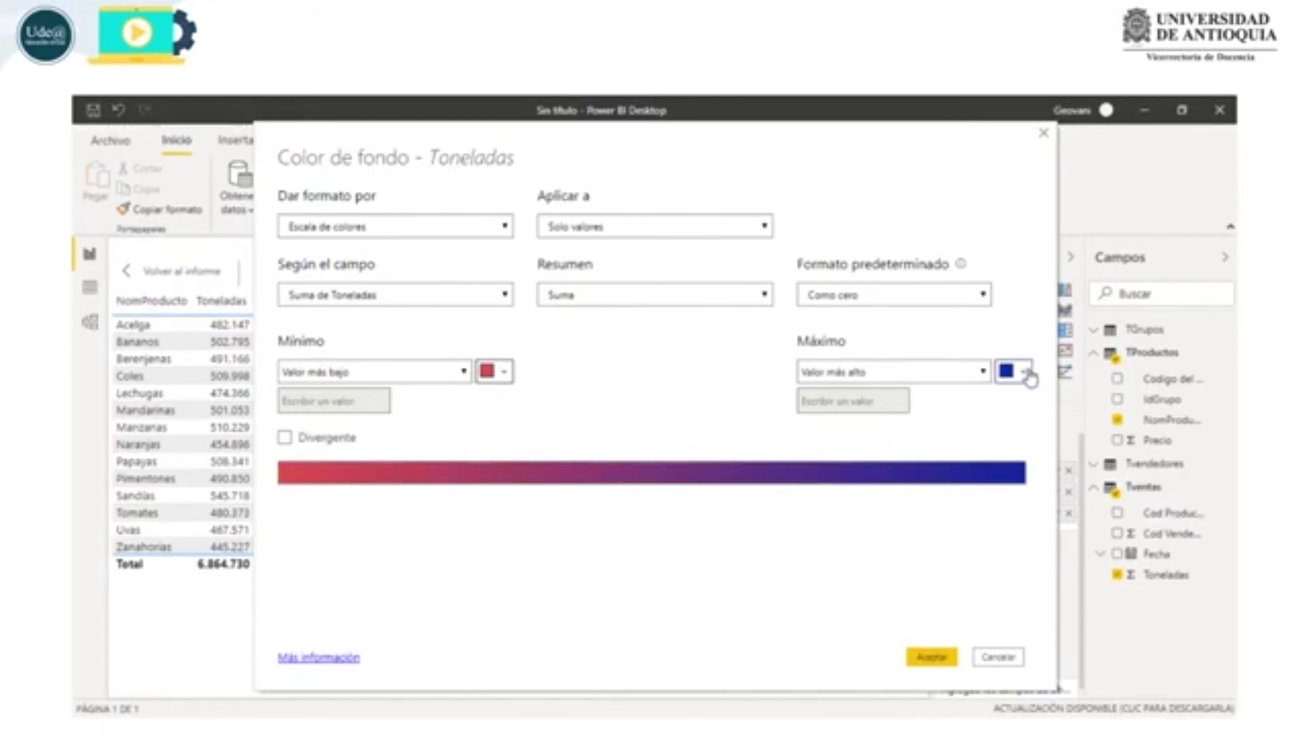
- Make the scale divergent with a yellow middle colour and apply it to Toneladas
click(335, 440)
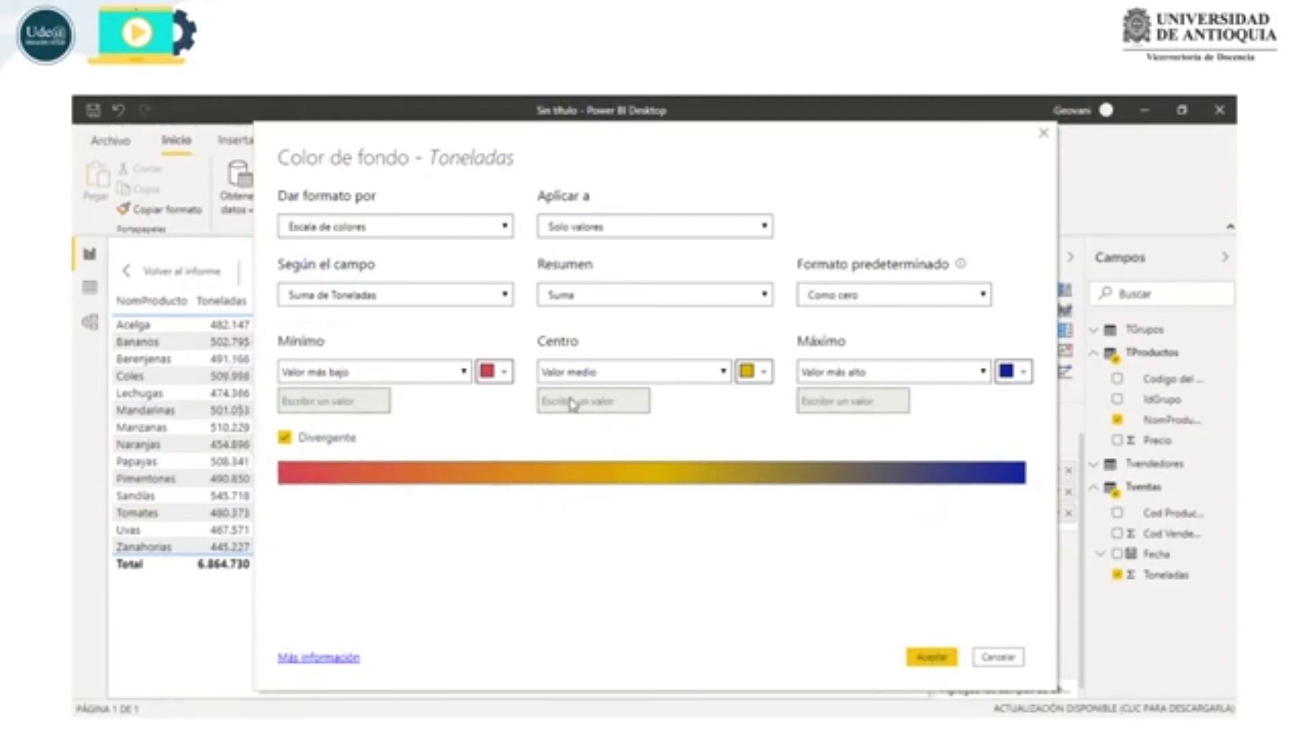
click(832, 403)
click(605, 413)
click(830, 409)
click(946, 672)
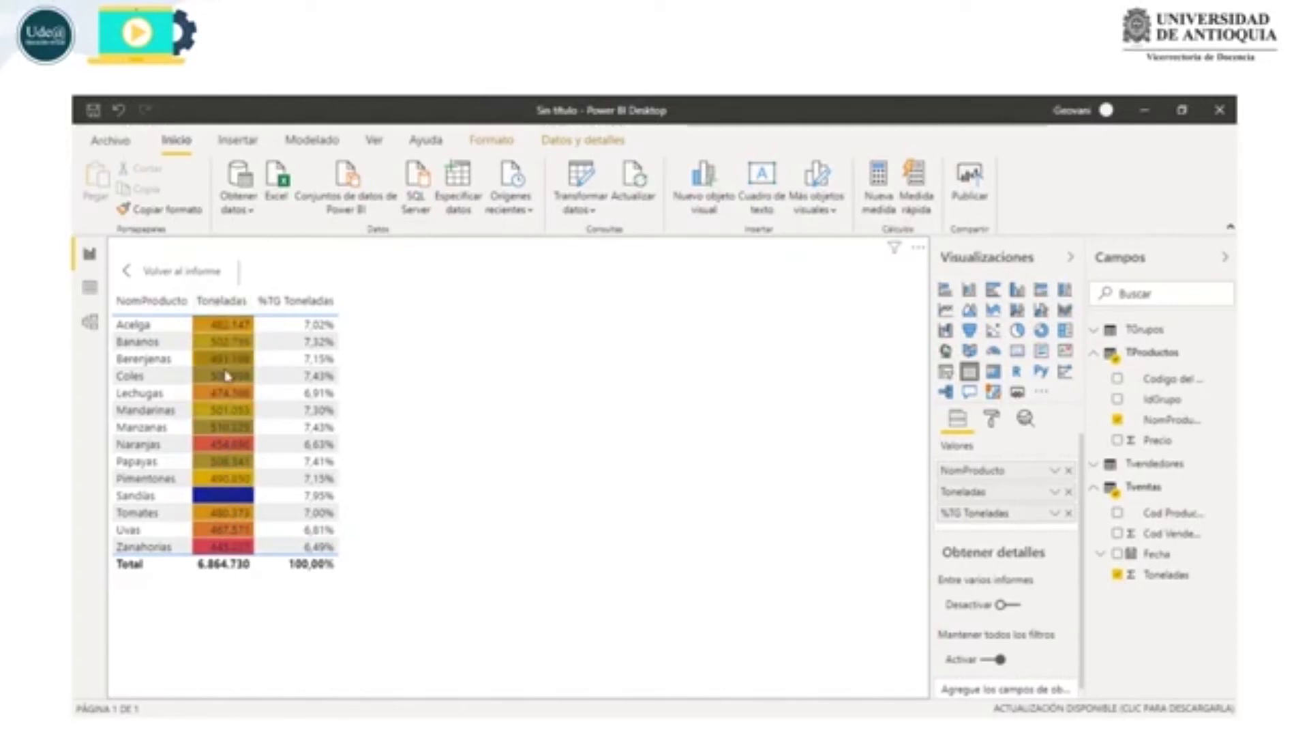
click(1054, 492)
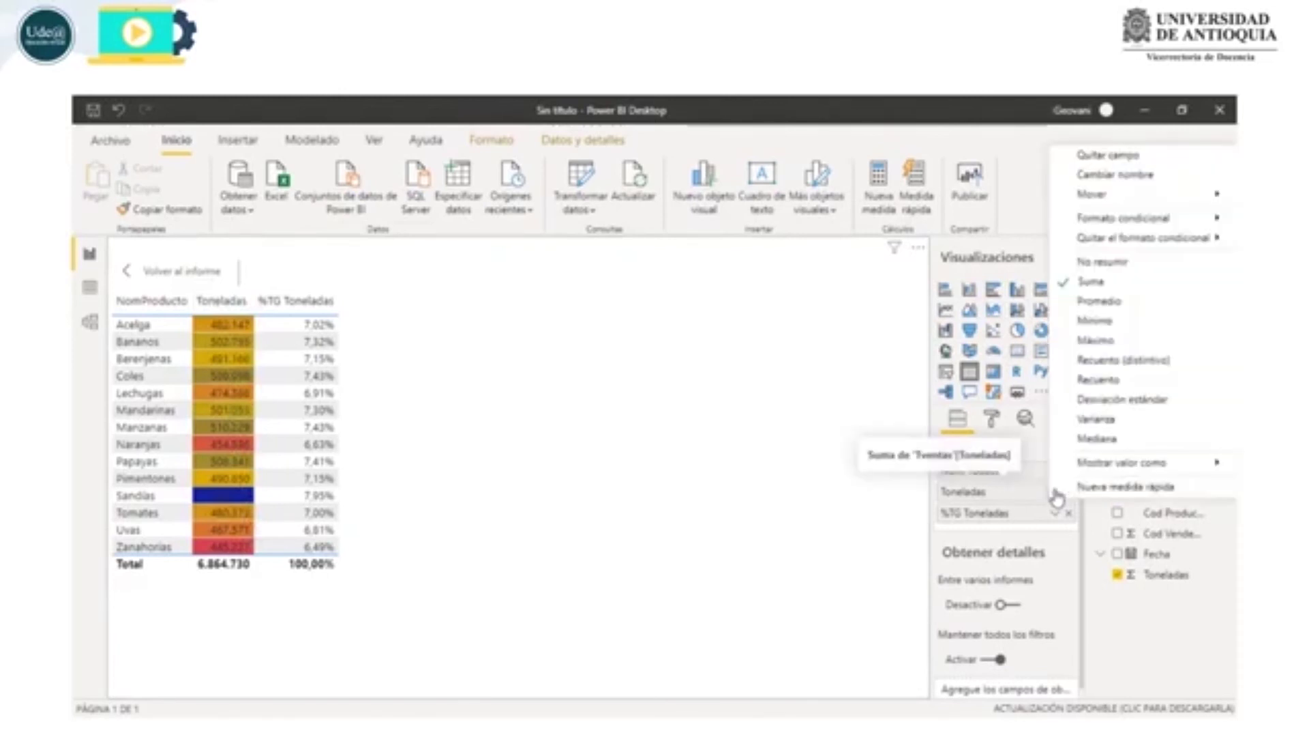
- Untick Divergente so the Toneladas shading becomes a straight red-to-navy gradient
mouse_move(1094, 220)
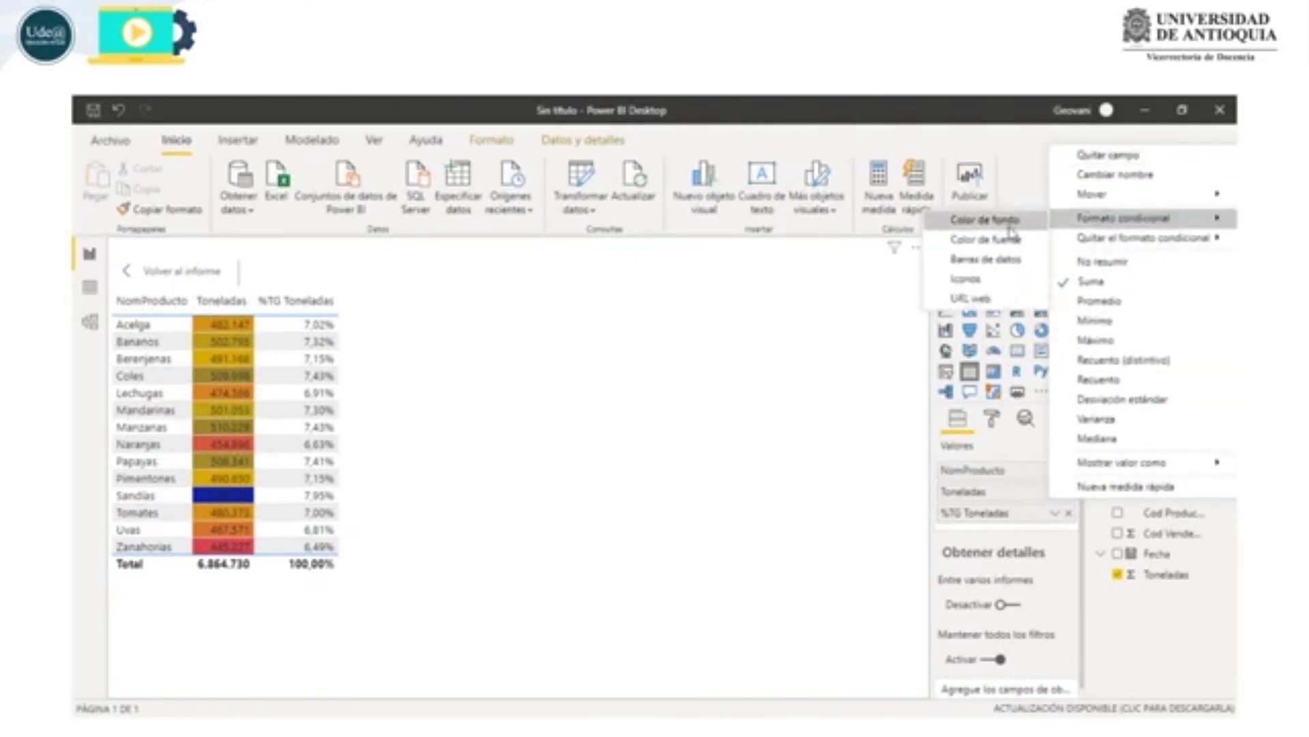
click(986, 220)
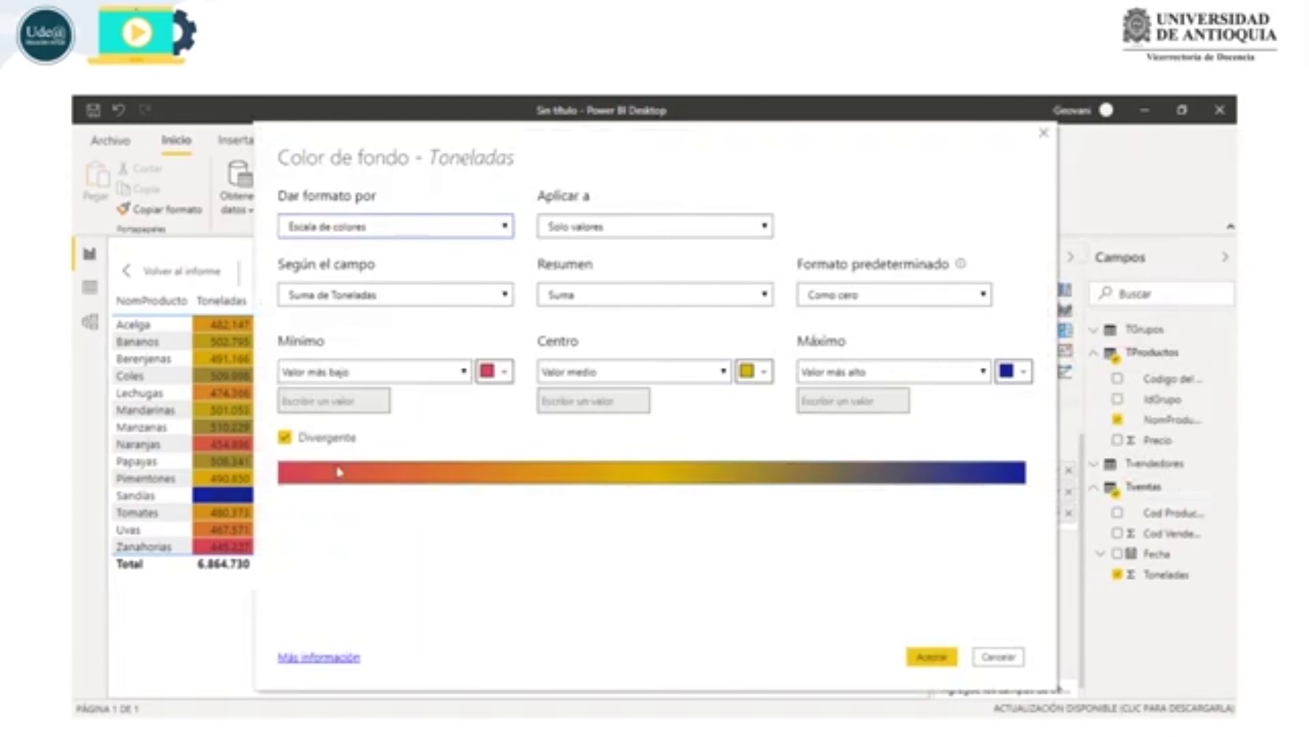
click(285, 437)
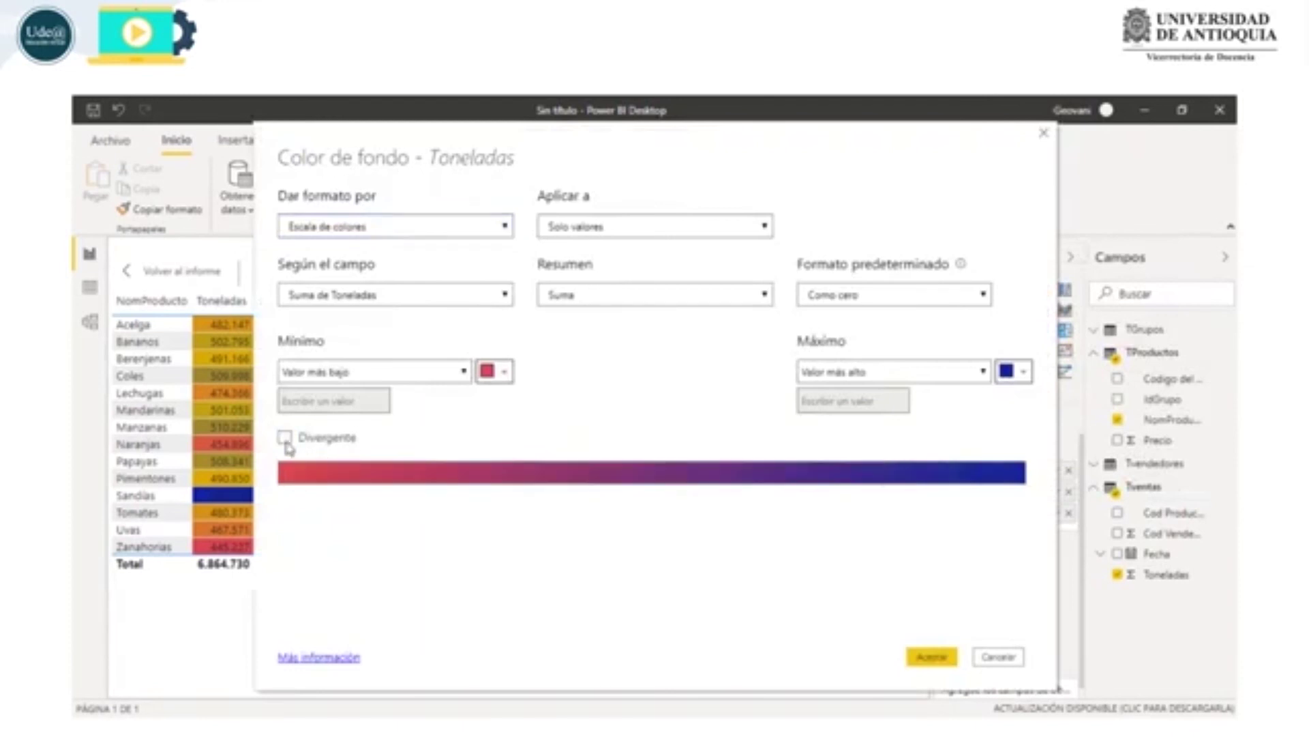
click(932, 656)
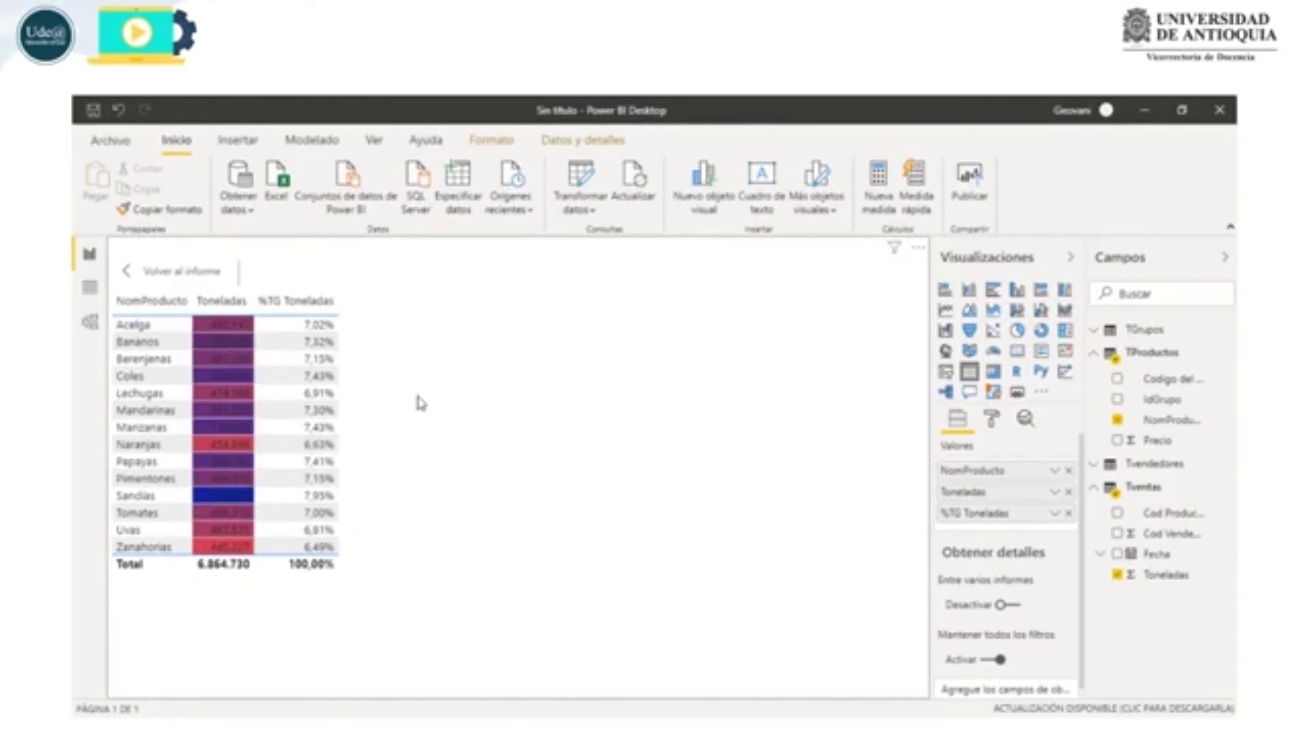
click(992, 422)
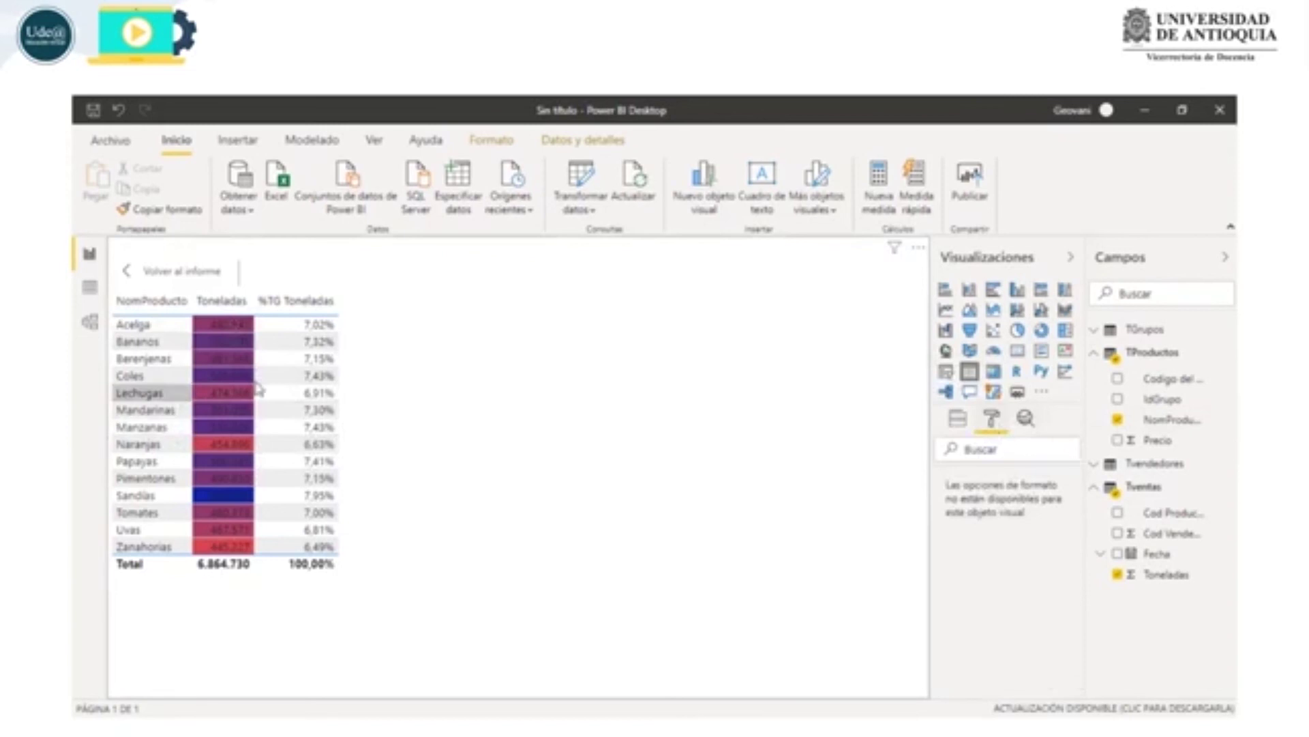